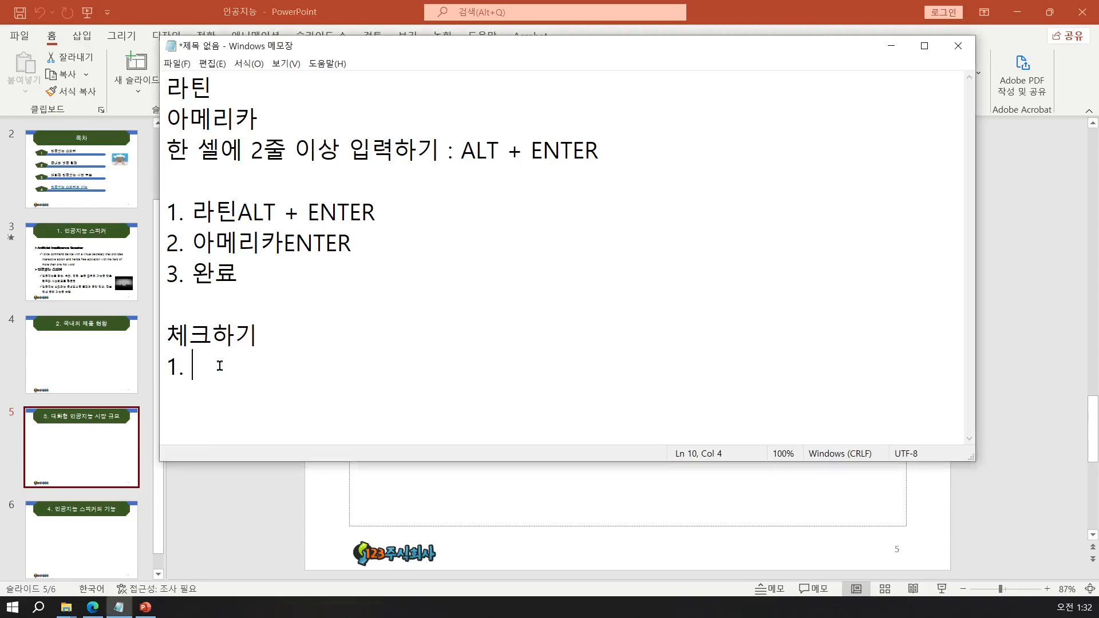
Write "값=데이터레이블" as item 1 of the 체크하기 checklist and start a new line below it
type("값=데이터")
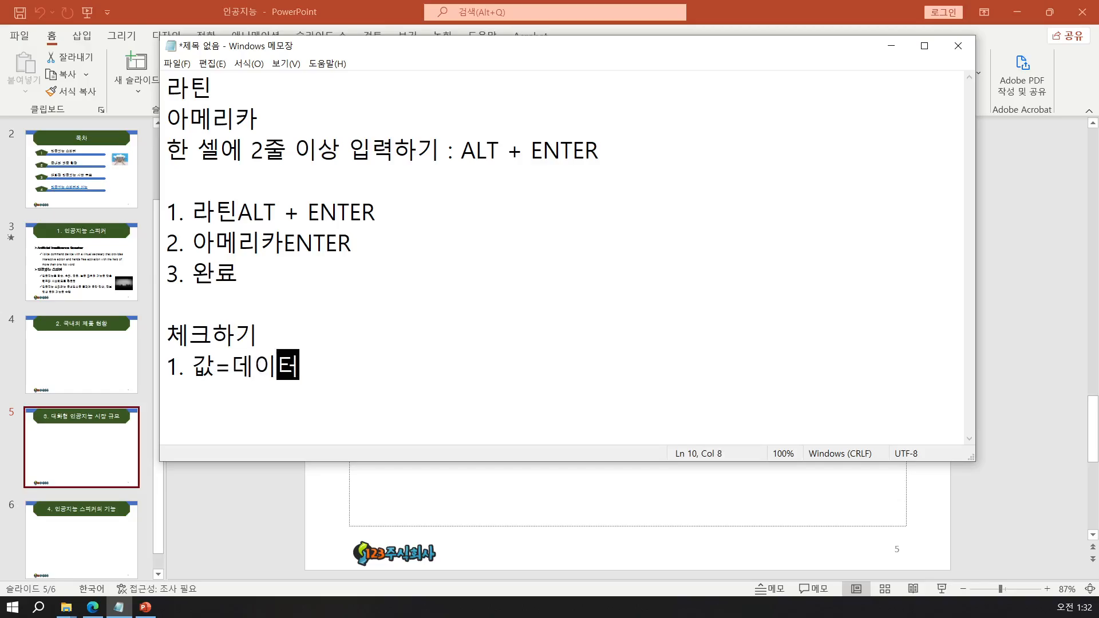
type("레이블")
key("Return")
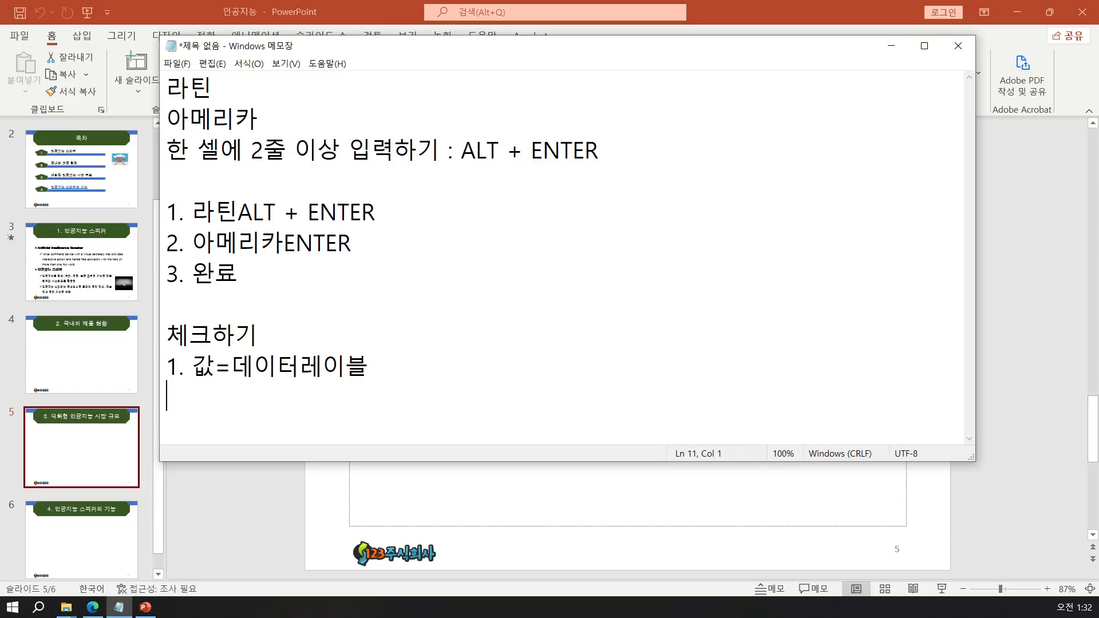
Add checklist item 2 with the heading text "꺾은선형에 표식"
type("2.")
type(" ㄲ")
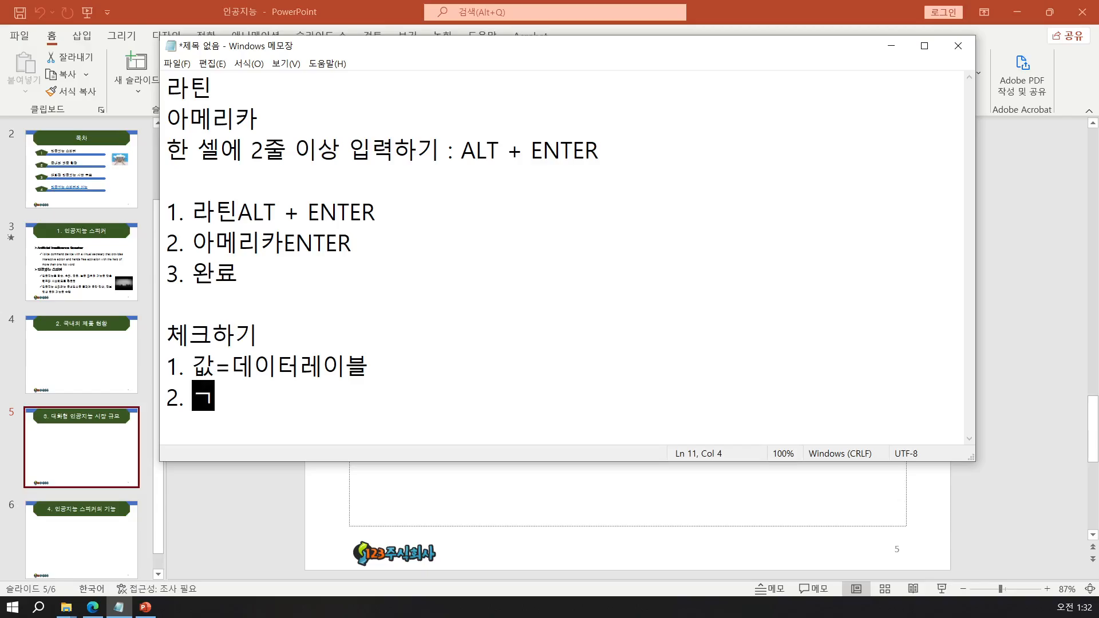
key("BackSpace")
type("꺼")
type("ㄲ은선혀")
type("ㅇ에 표시")
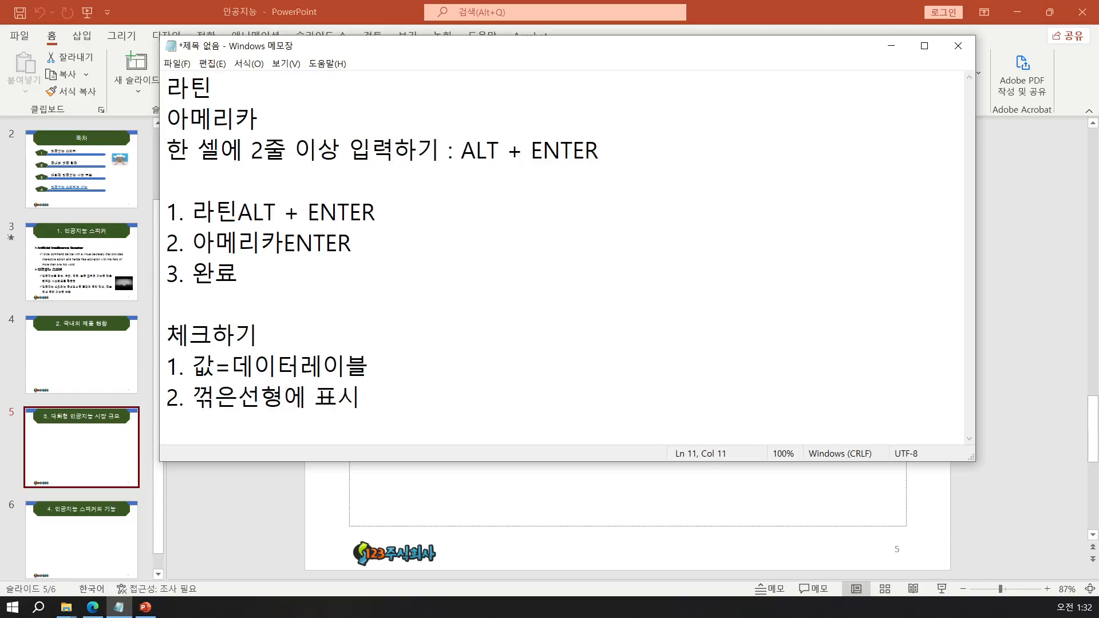
type("ㄱ")
type("9")
key("BackSpace")
Extend item 2 with an opening parenthesis and the instruction "꺽은선형 클릭 후 데이터 계열 서식 -"
type("(꺽ㅇ ㄴ")
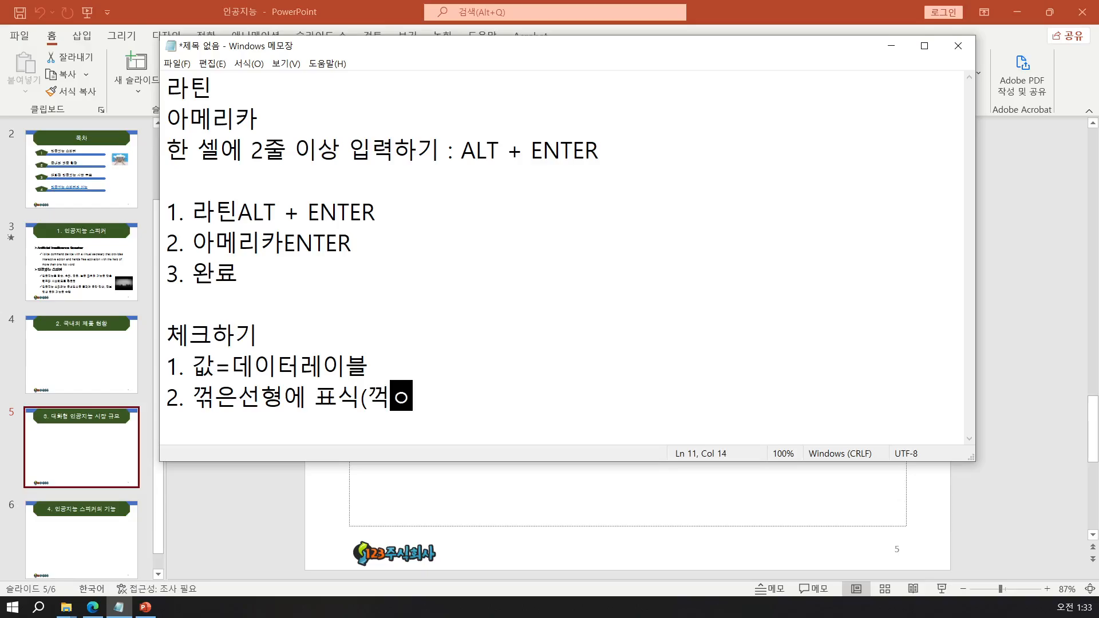
key("BackSpace")
key("BackSpace")
key("BackSpace")
type("은섰")
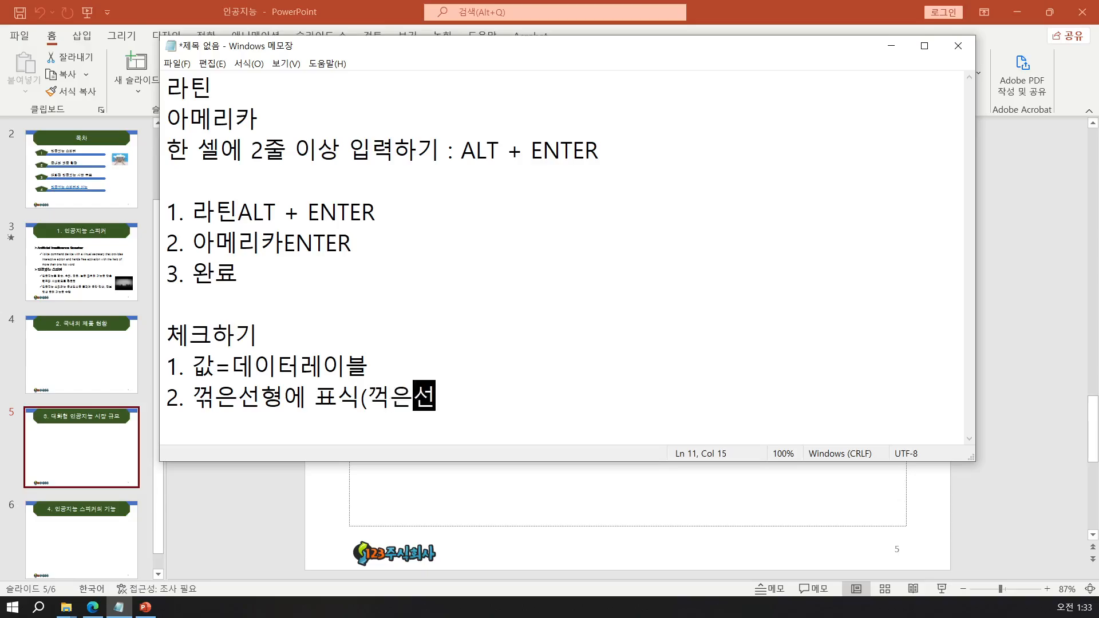
type("형 클")
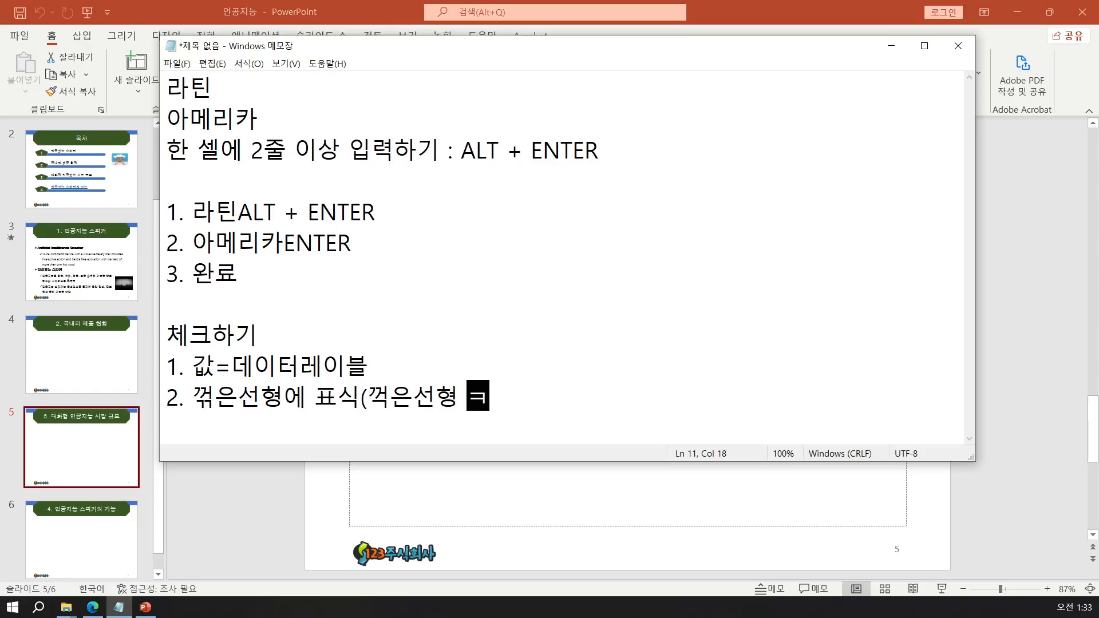
type("릭 후 ")
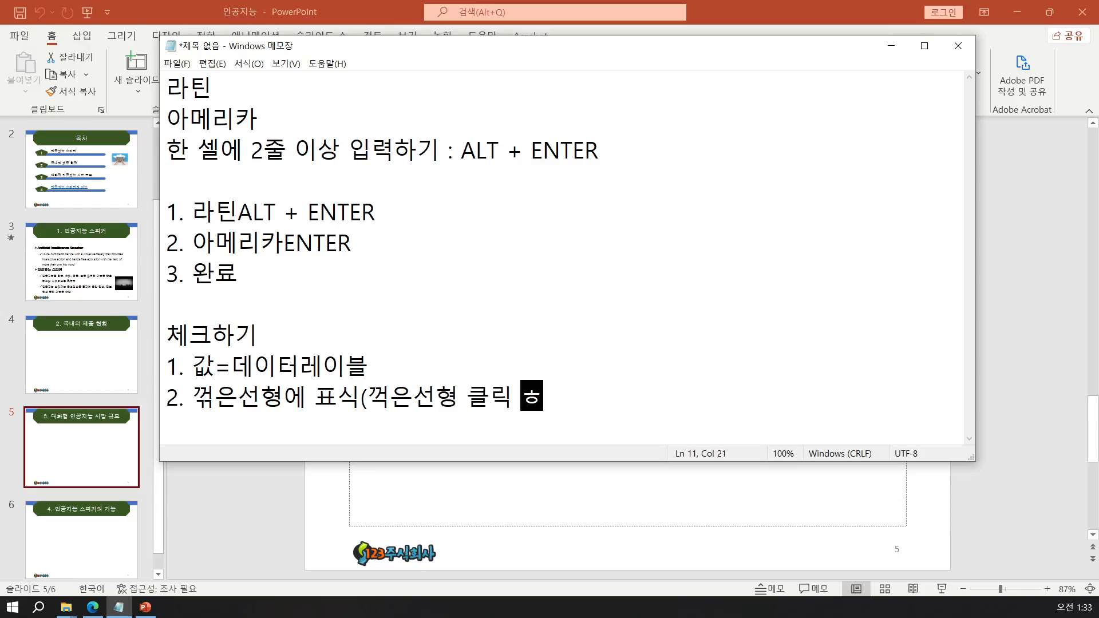
type("데이")
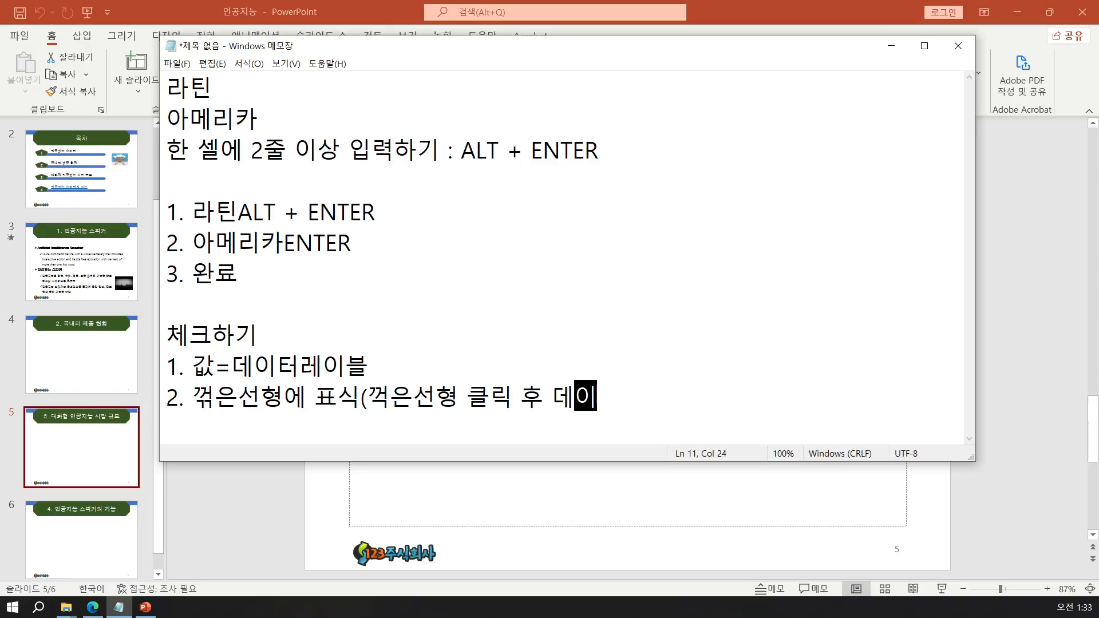
type("터 계")
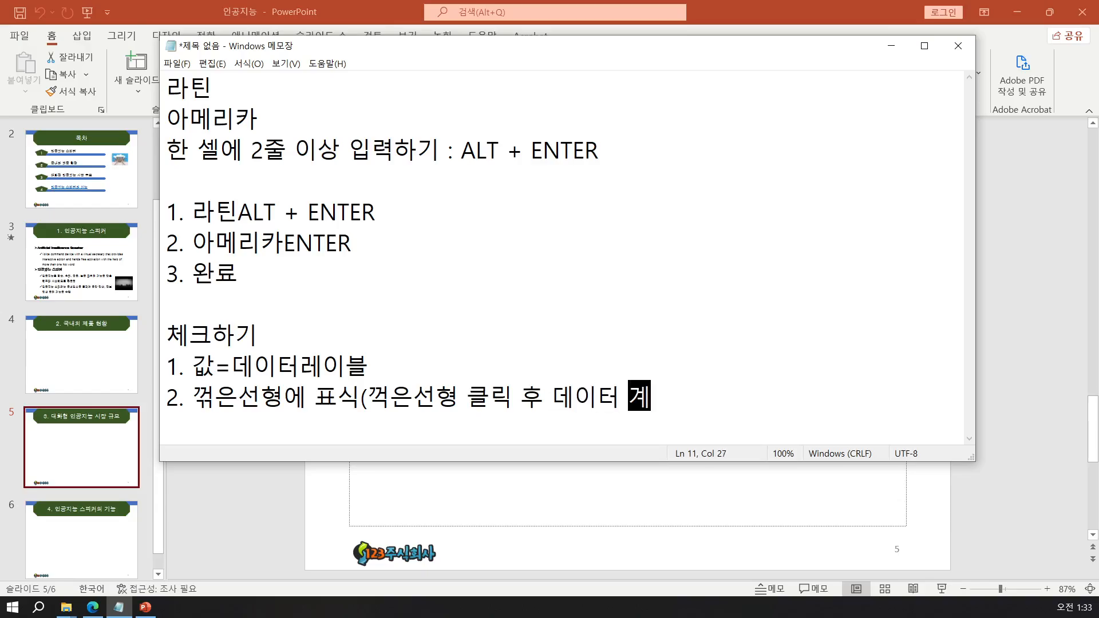
type("열 섯식 ")
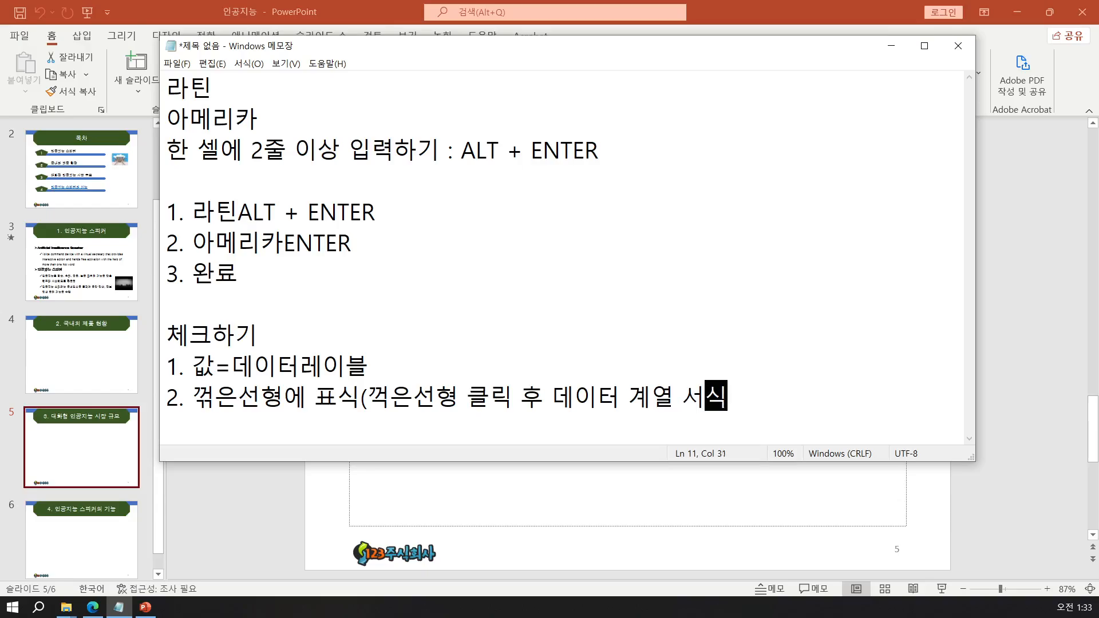
type("- ")
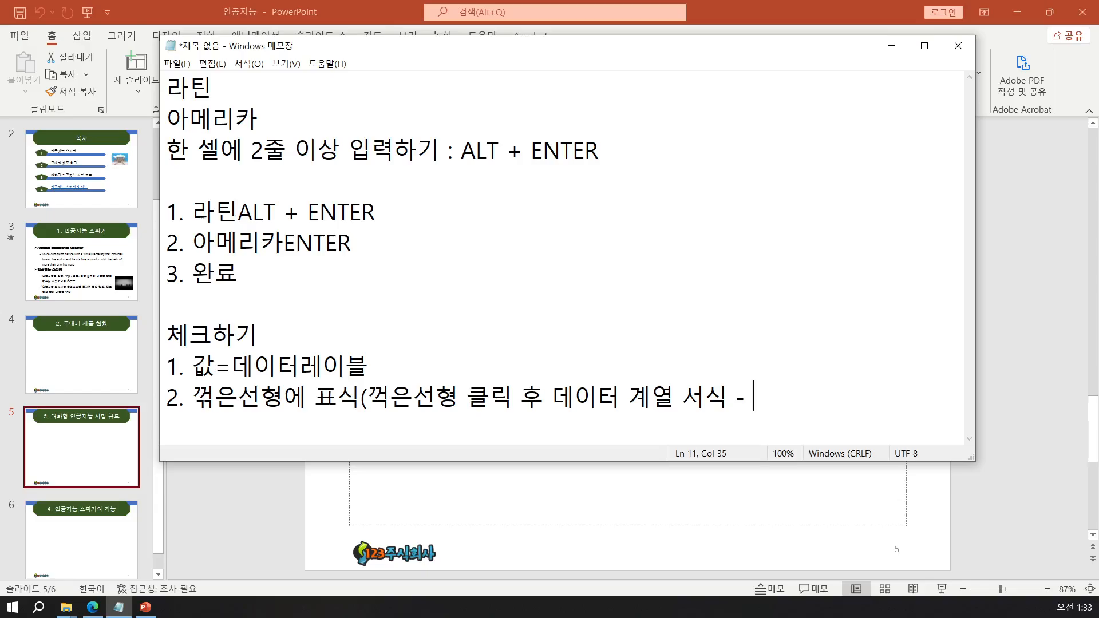
Continue item 2's instruction with "채우기 및 선을 클릭 - 표시"
type("채우기 및 ")
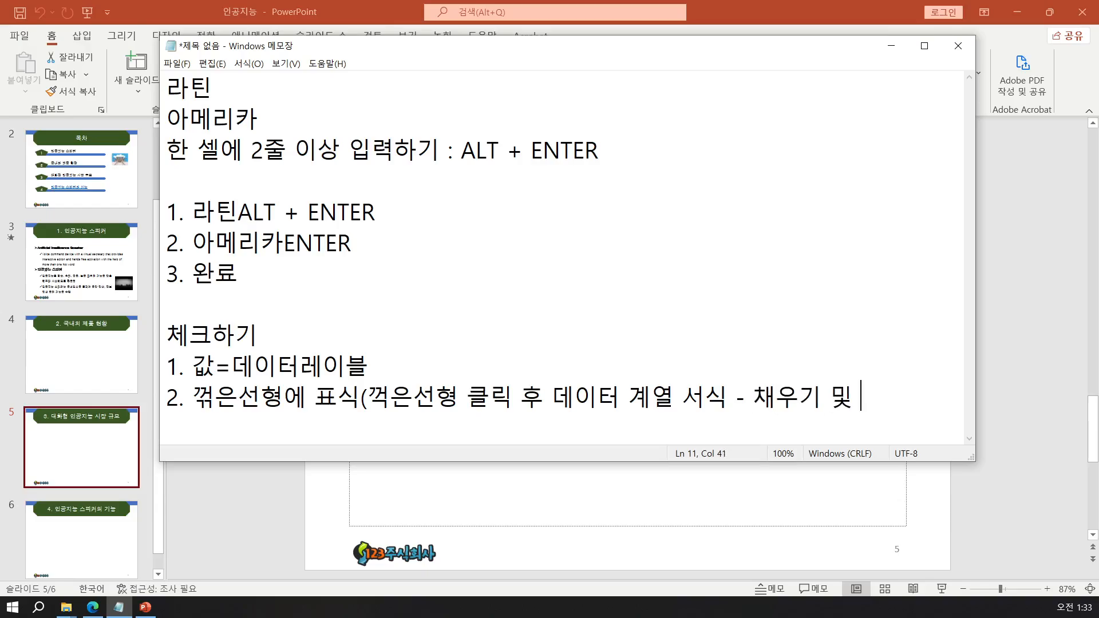
type("선을 서")
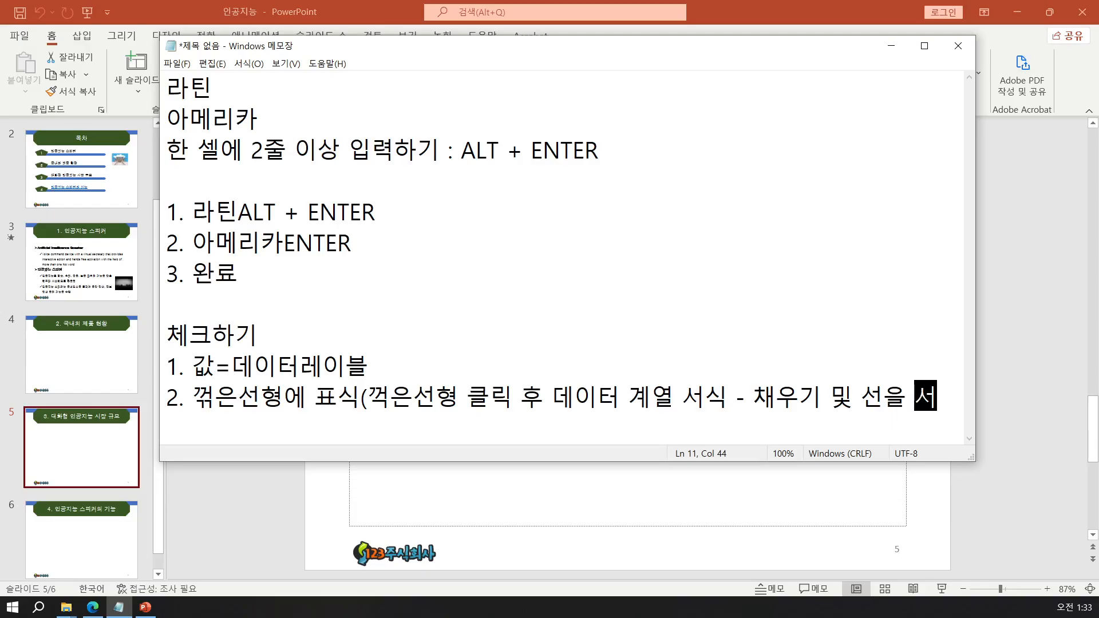
key("BackSpace")
key("BackSpace")
type("클릭")
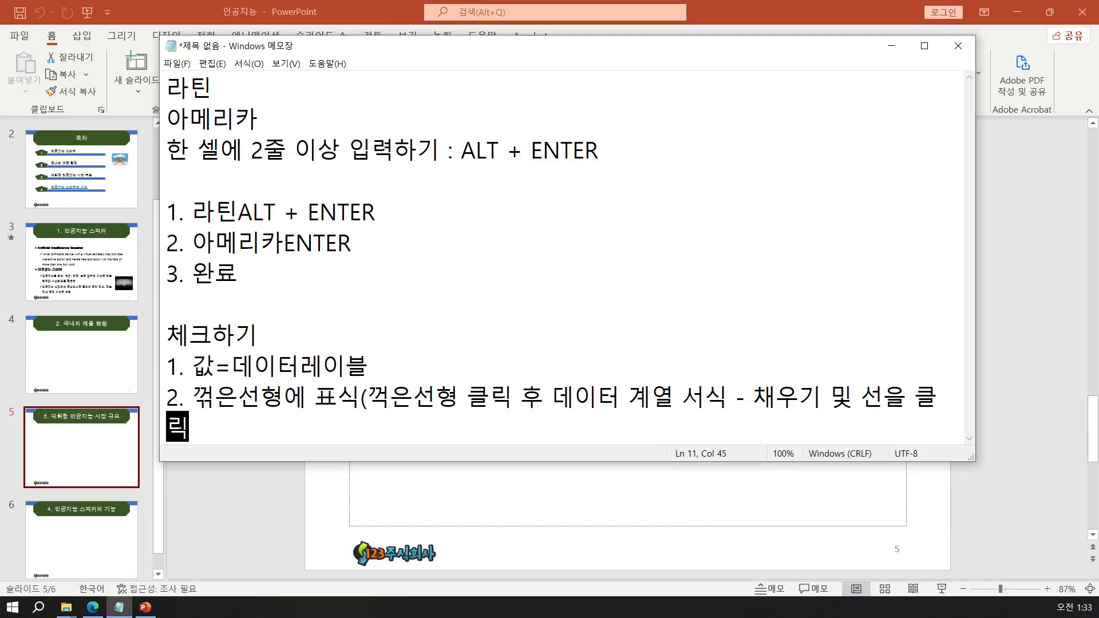
type(" - 표시")
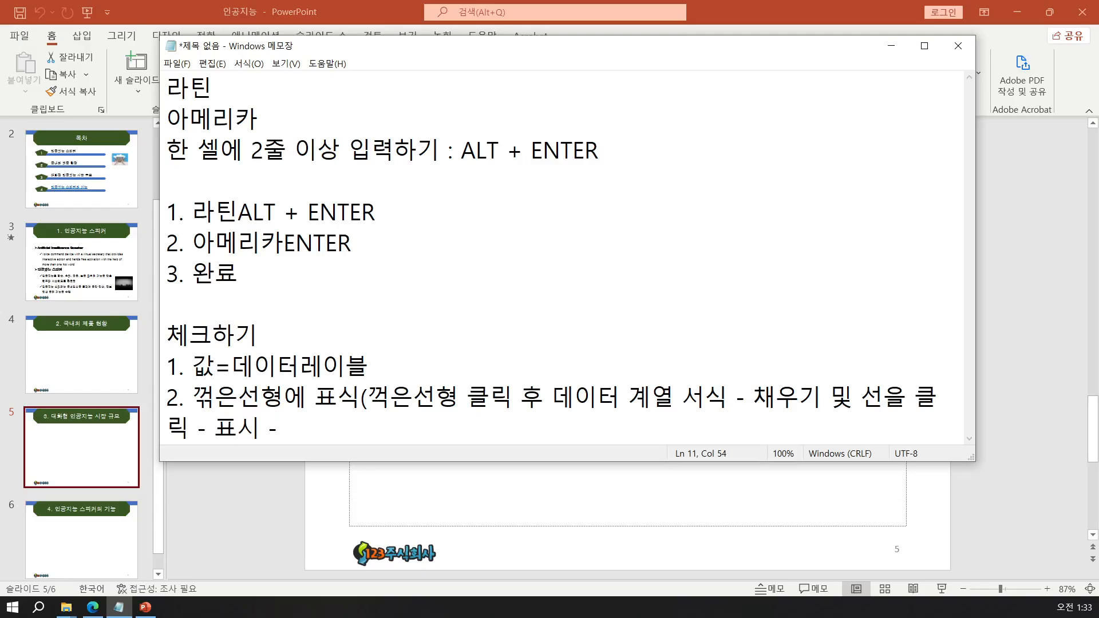
Complete item 2's instruction with "- 기본제공 - 형식 - 크기는 엑셀은 10으로 유사하게 주기"
type(" - 기본")
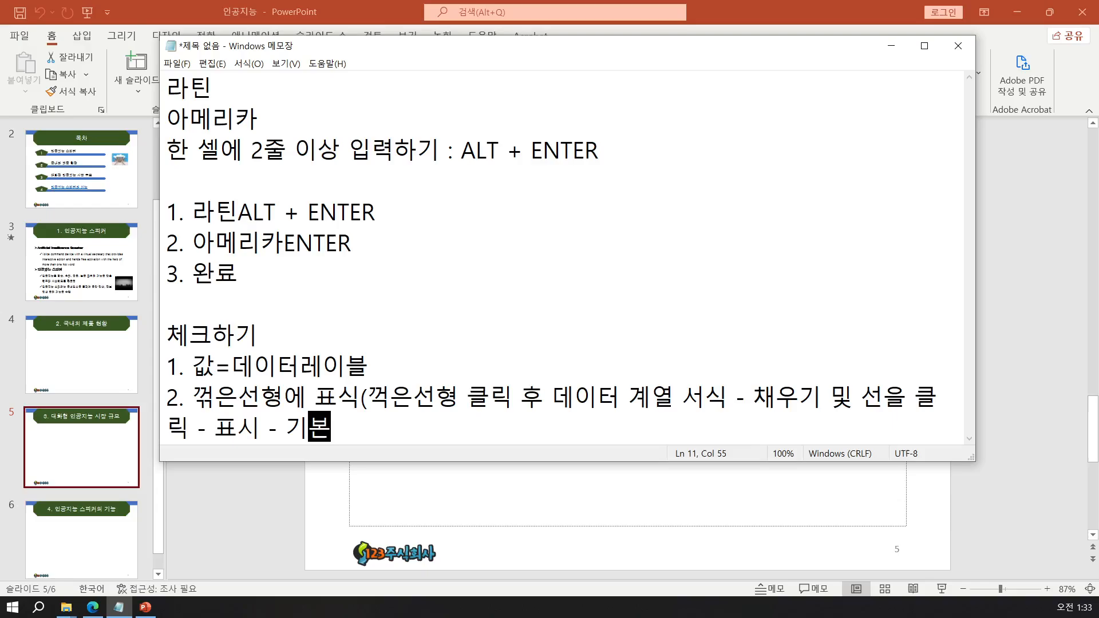
type("제공")
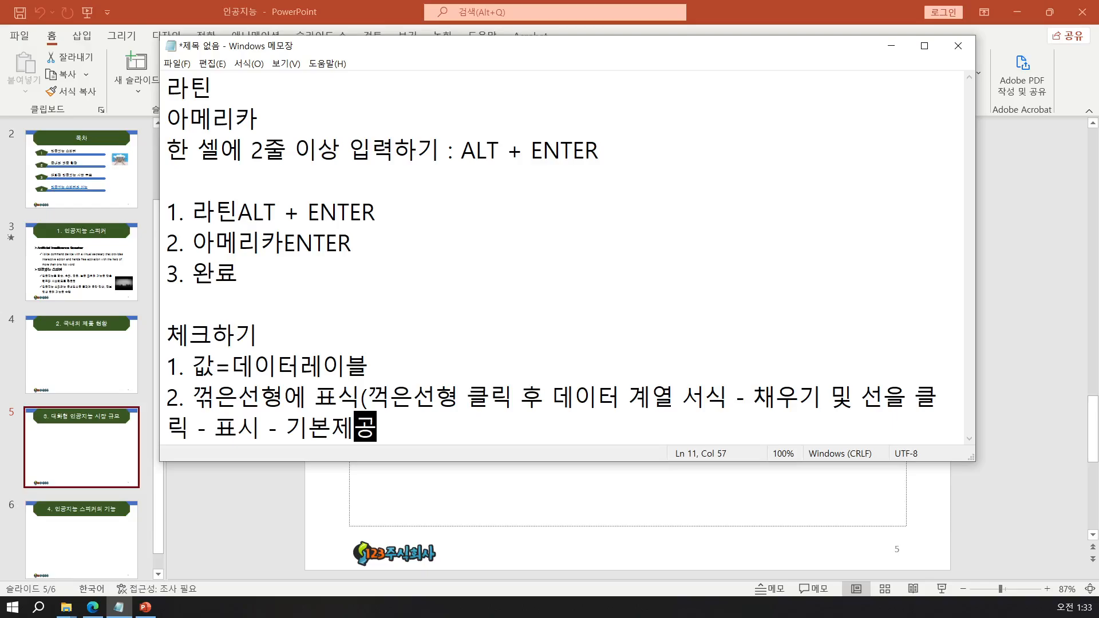
type("- ")
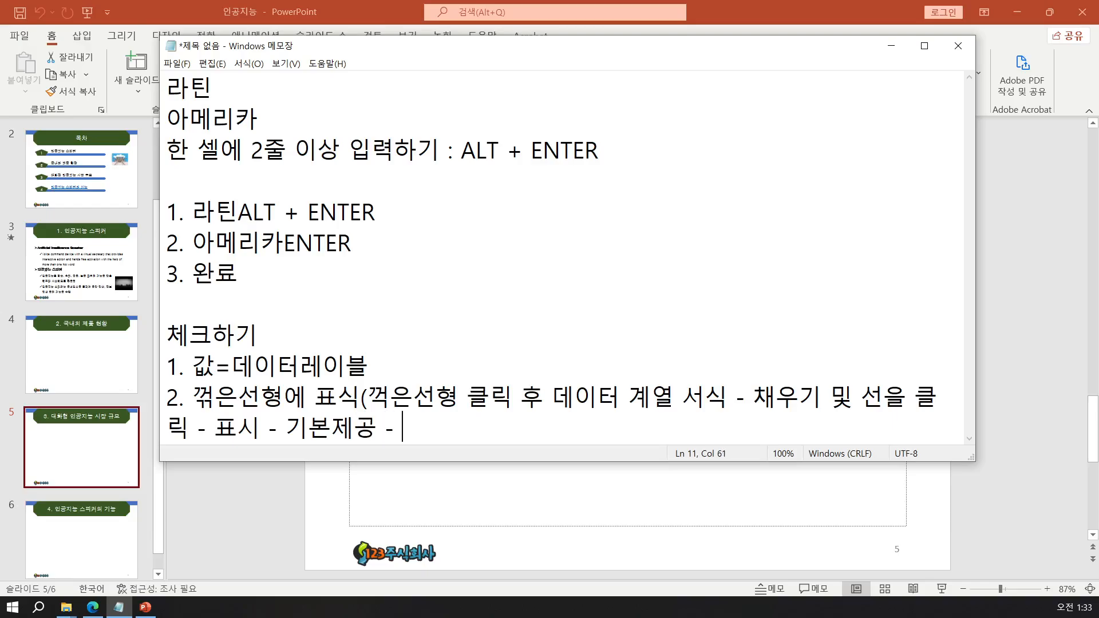
type("형식 - 크기는 ")
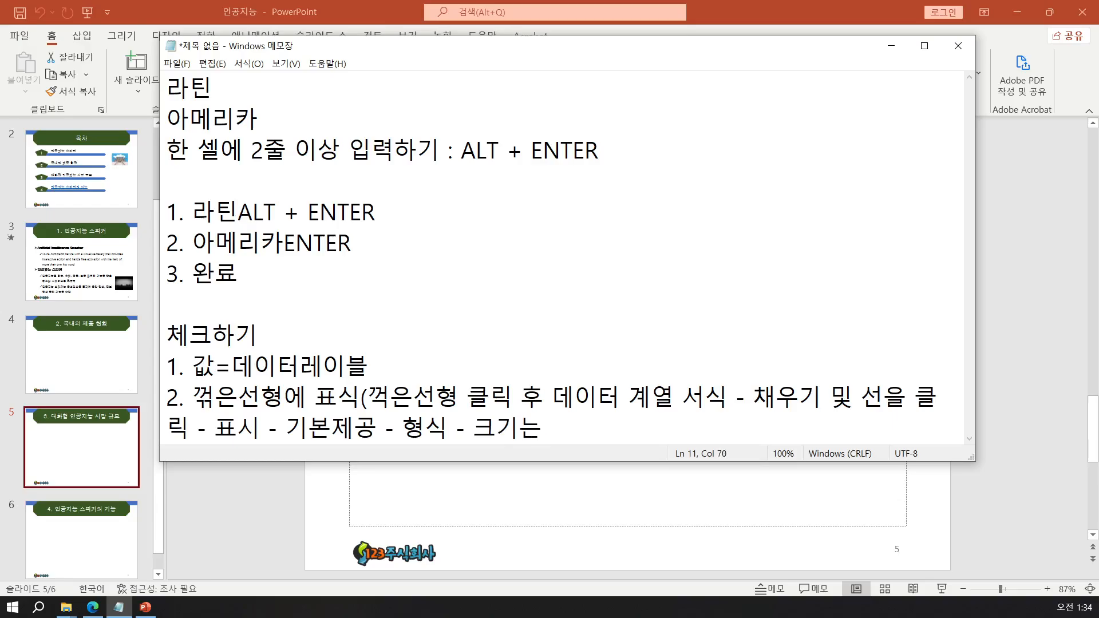
type("엑셀으")
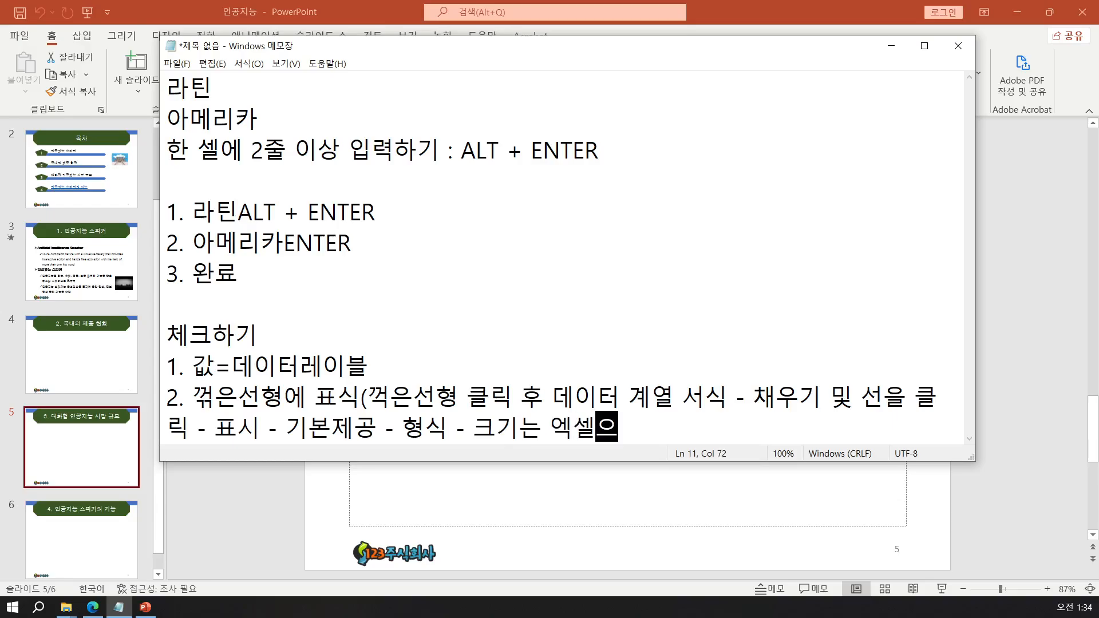
type("은 10")
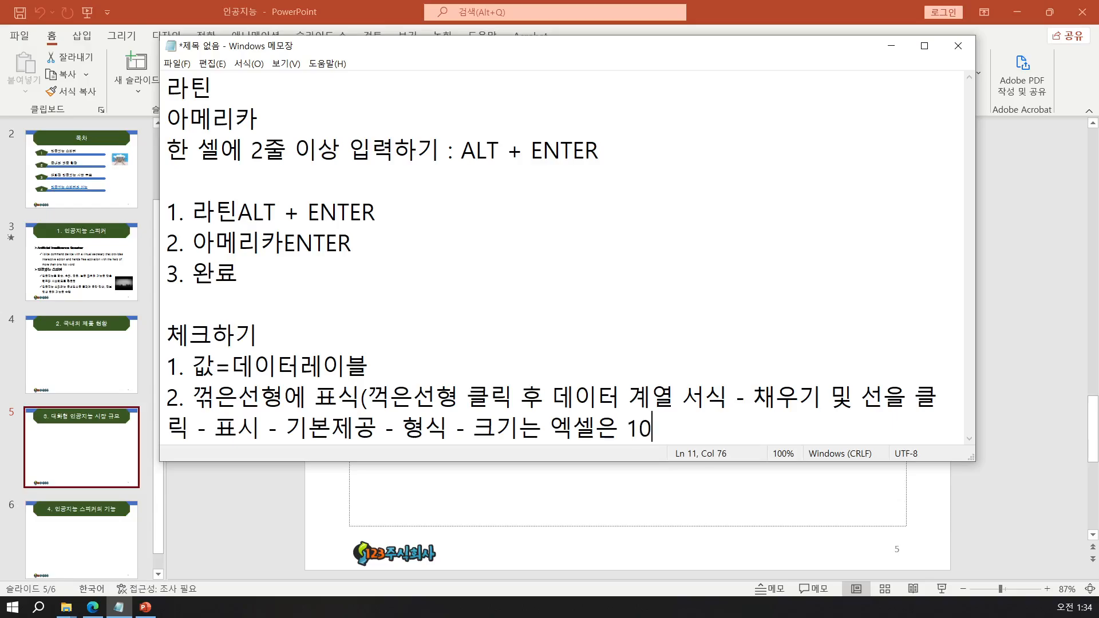
type("으로 유사")
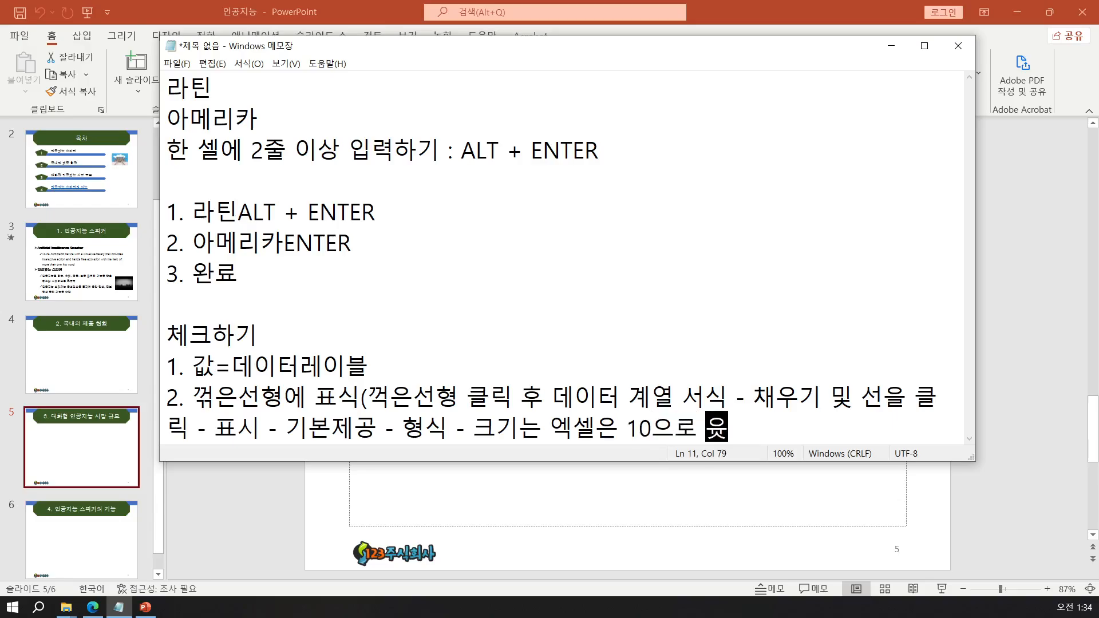
type("하")
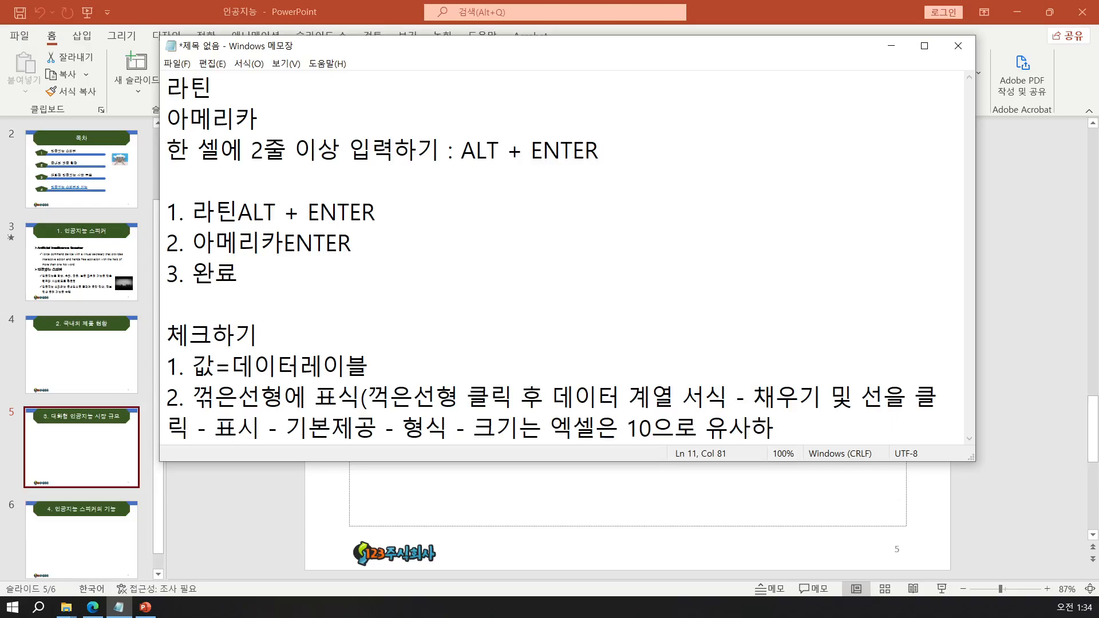
type("게 주기")
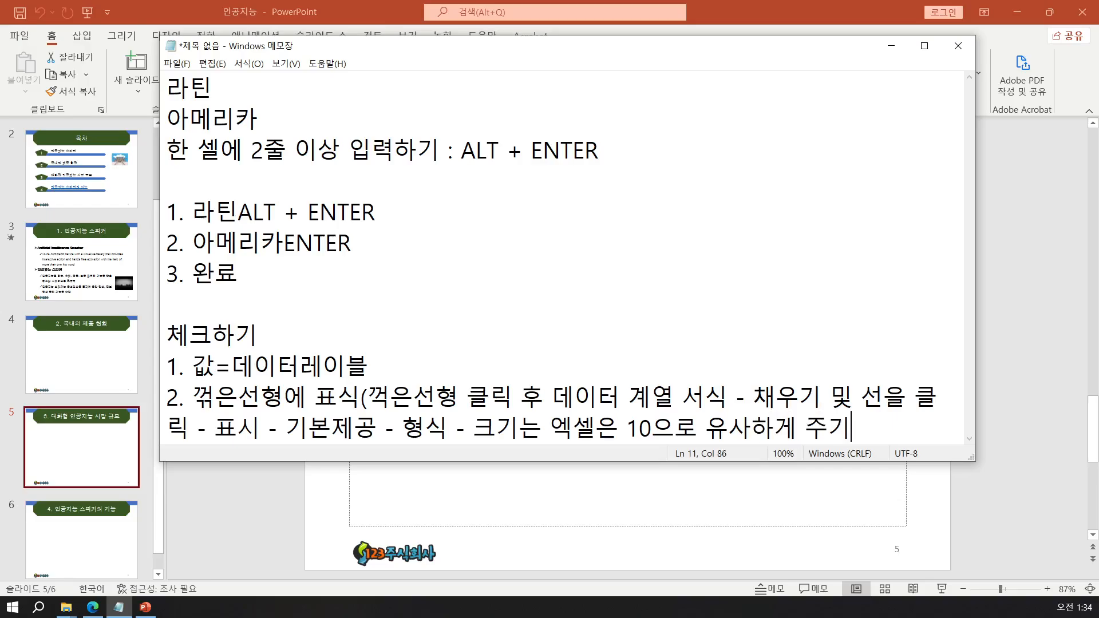
Add checklist item 3 on a new line reading "양쪽 축에 선이 있어 표시"
key("Return")
type("3. ")
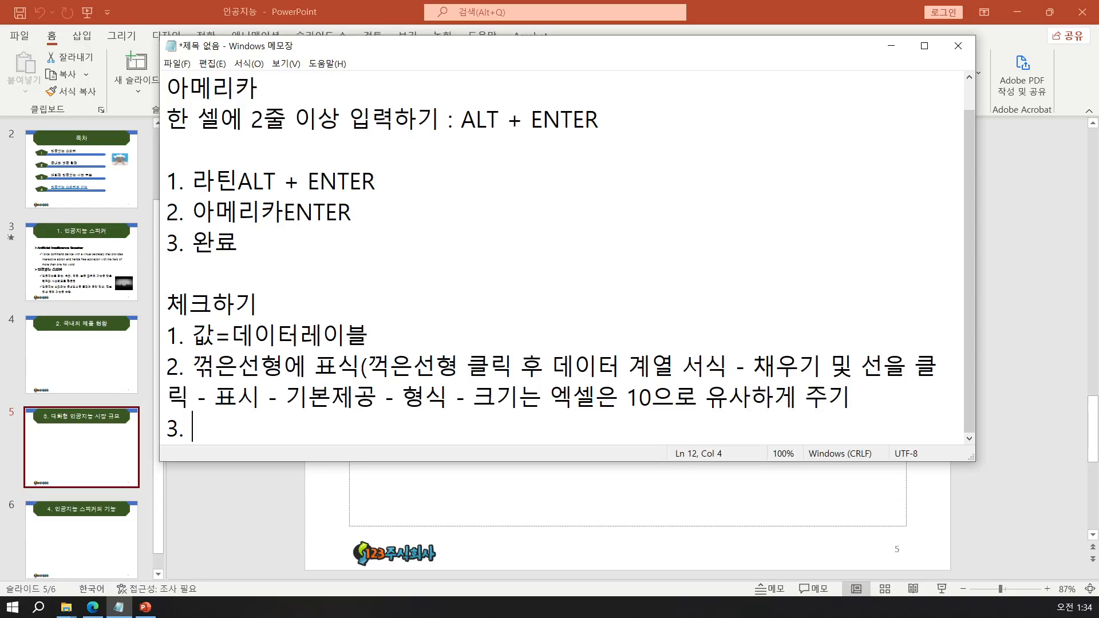
type("양쪽 추")
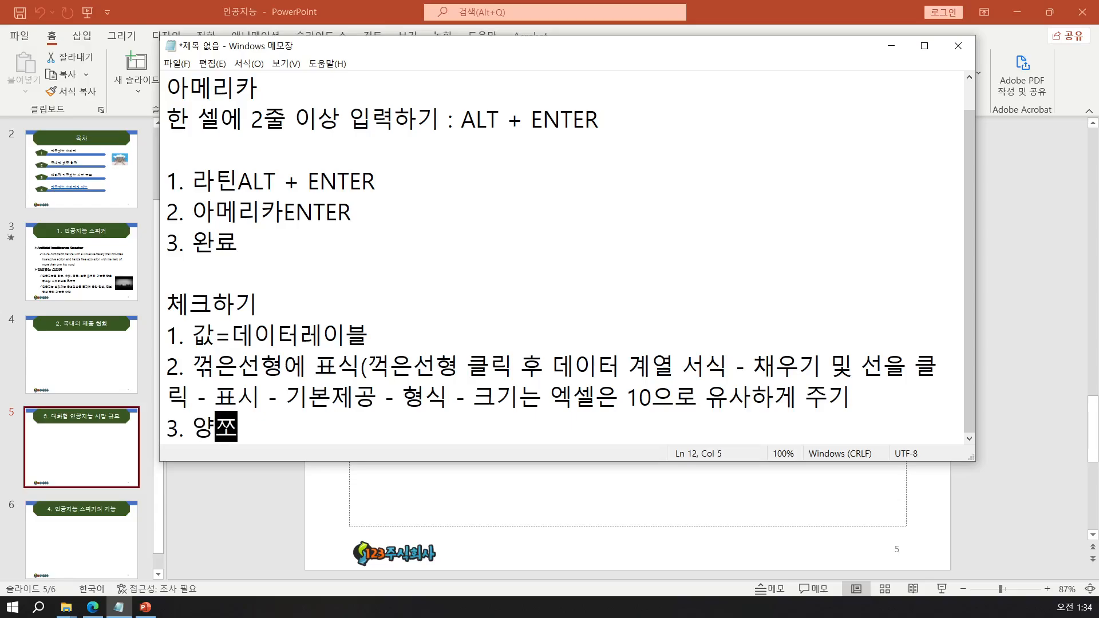
type("ㄱ에 ㅅ")
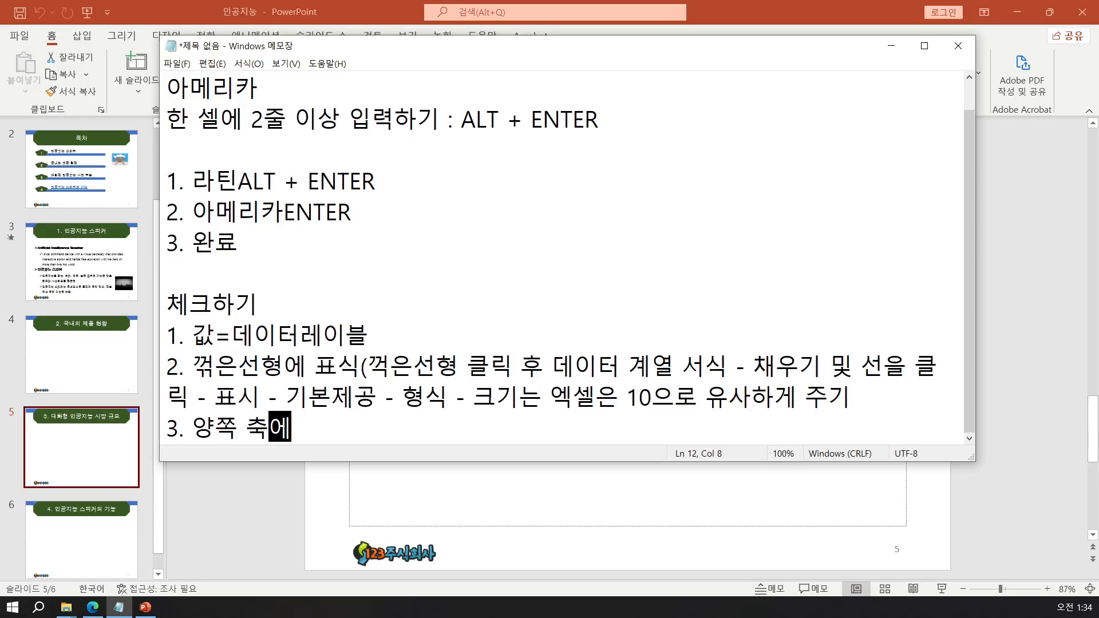
type("ㅓㄴ")
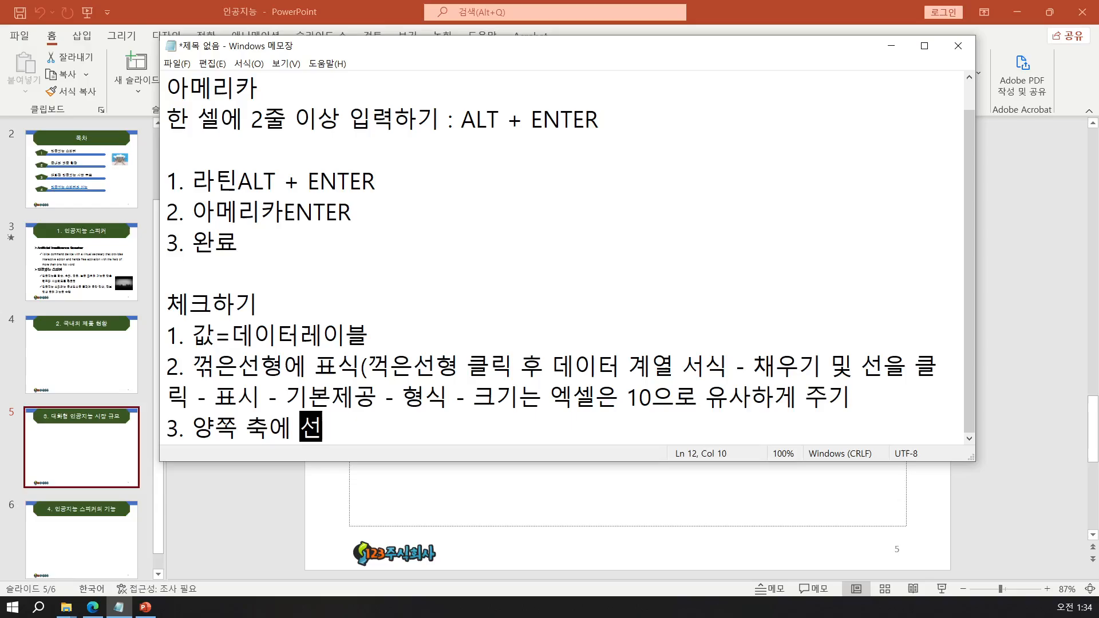
type("이 이")
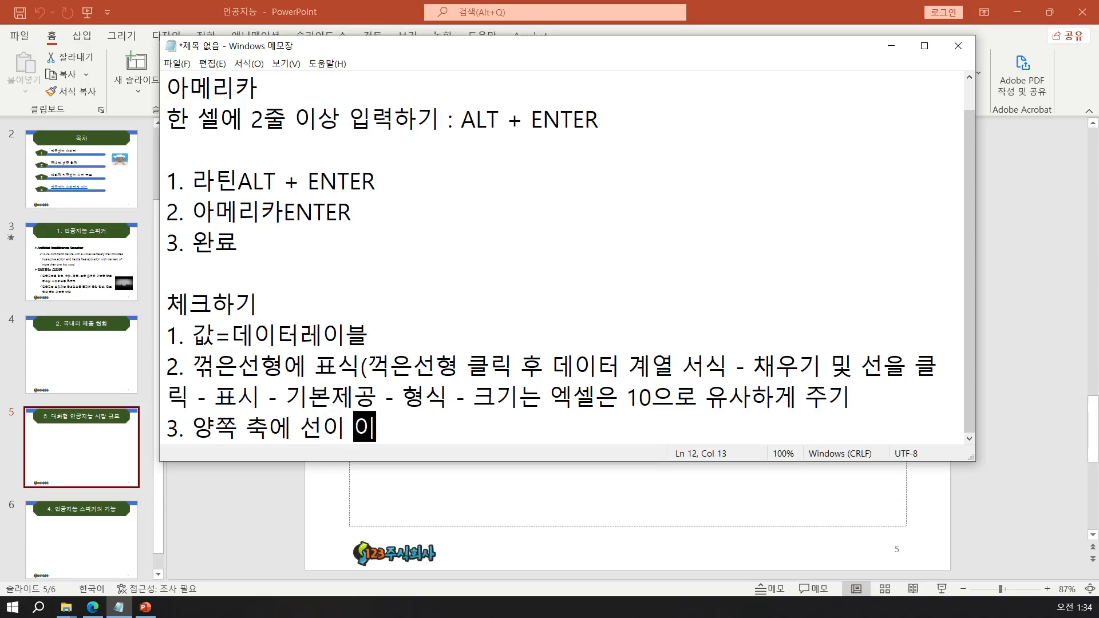
type("ㅆ")
key("BackSpace")
type("ㅆ어 표시")
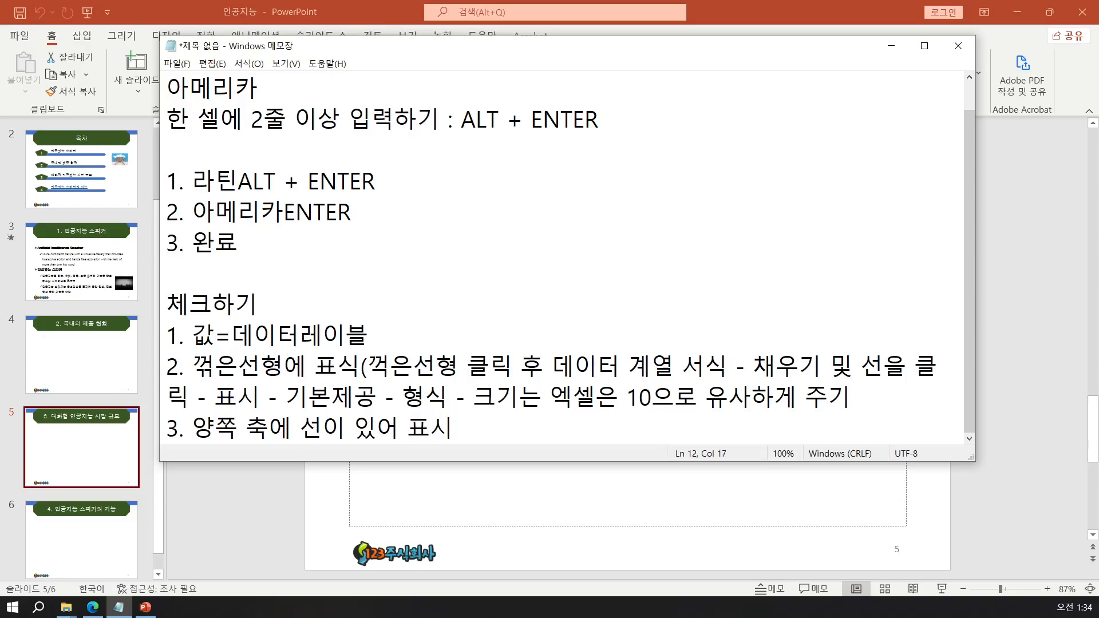
Extend checklist item 3 with "선택가능" and an opening parenthesis
type("(")
key("BackSpace")
type("선택가ㄴ")
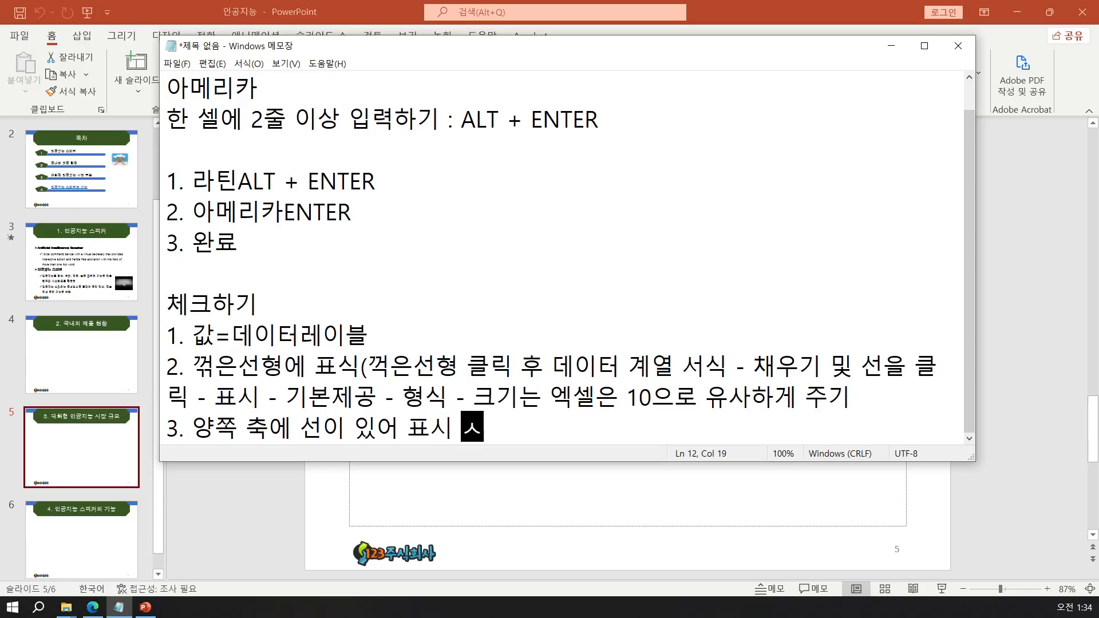
type("능(")
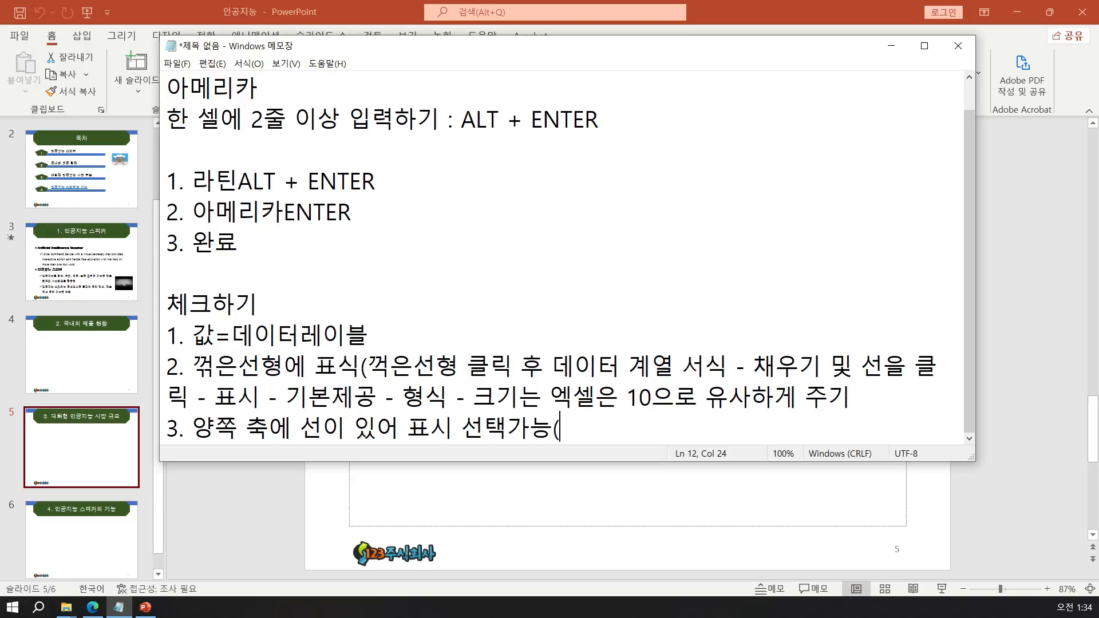
Complete item 3's parenthetical with "채우기 및 선 - 선을 실선에 검정색" and close the parenthesis
type("채우기 ")
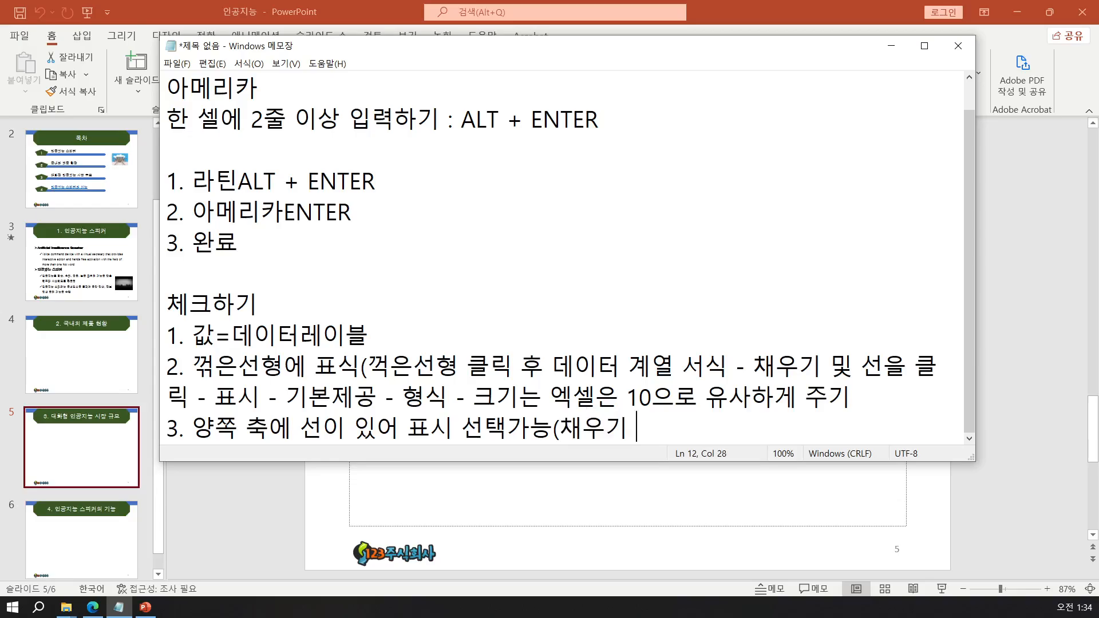
type("미및 ")
type("선 ")
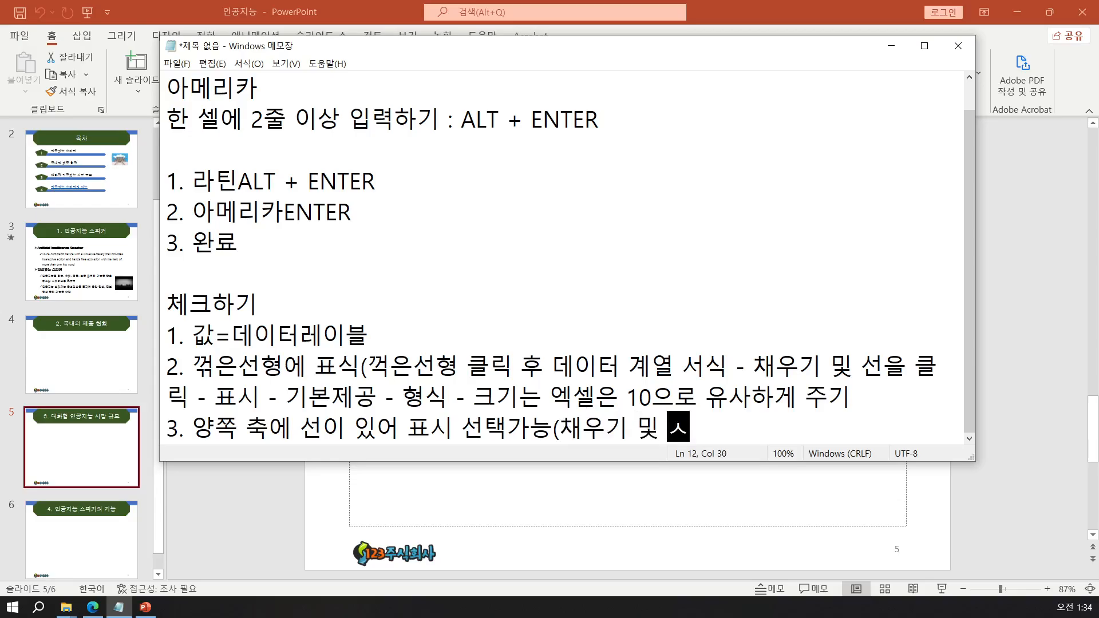
type("- ")
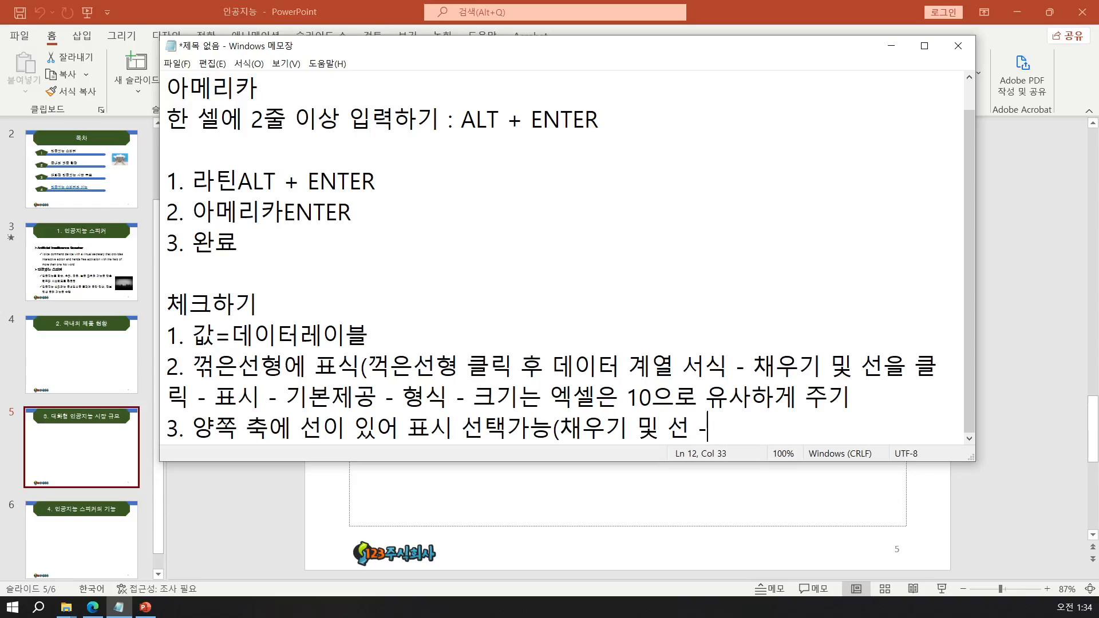
type("선")
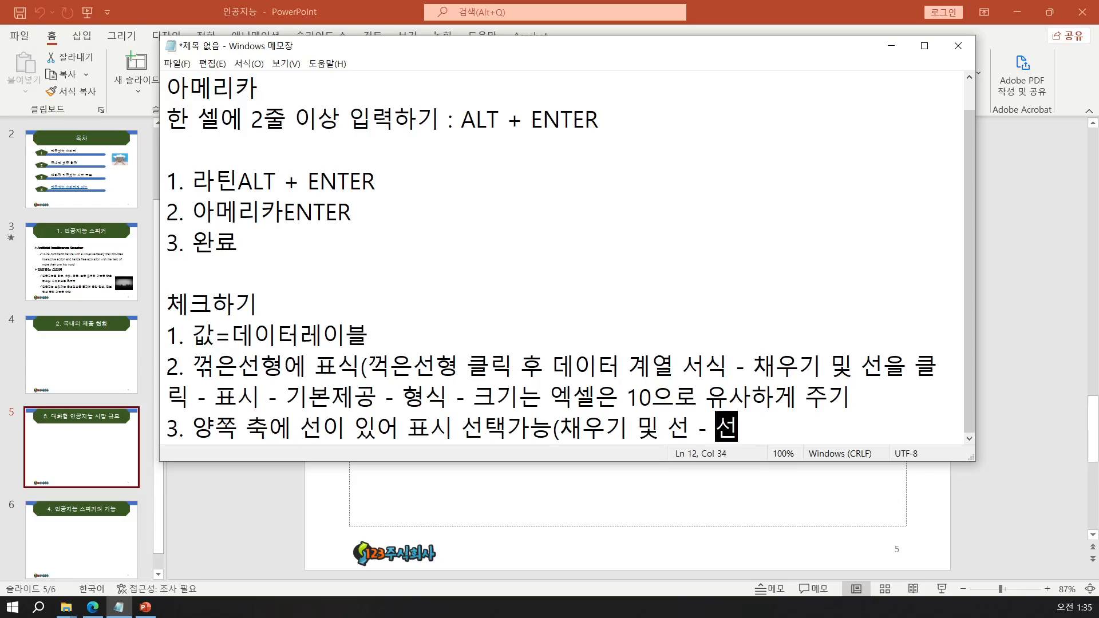
type("을")
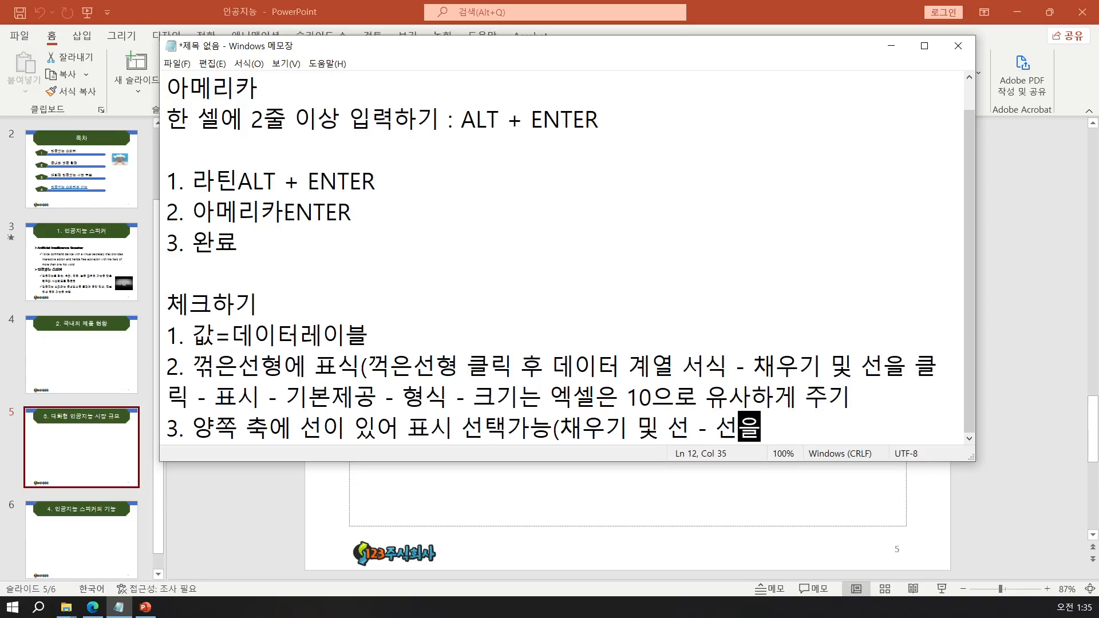
type(" 실선")
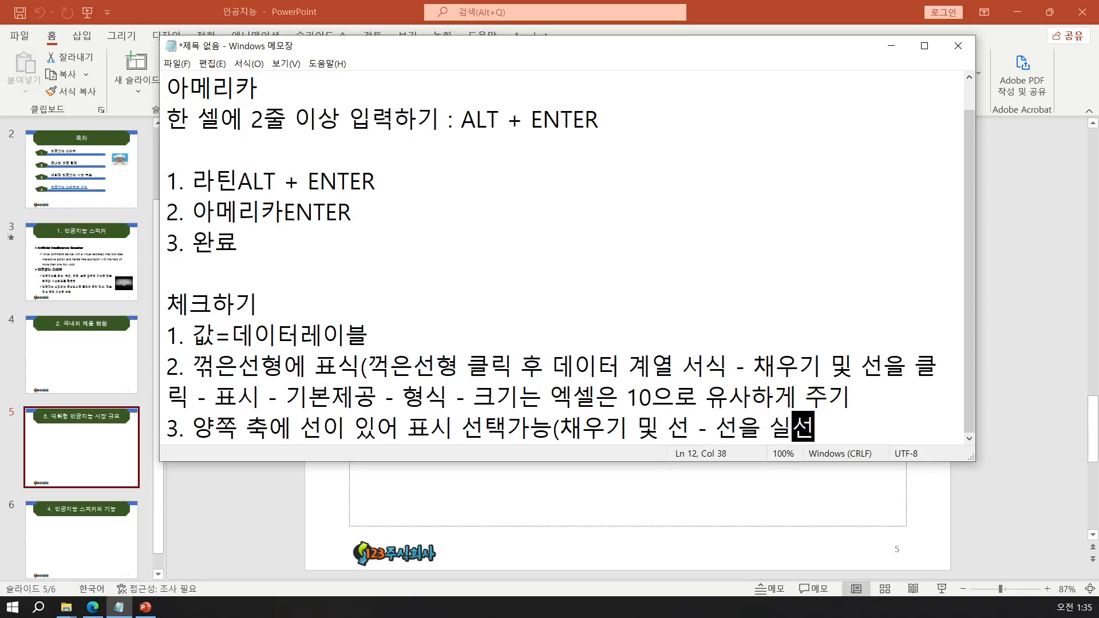
type("에 거정색")
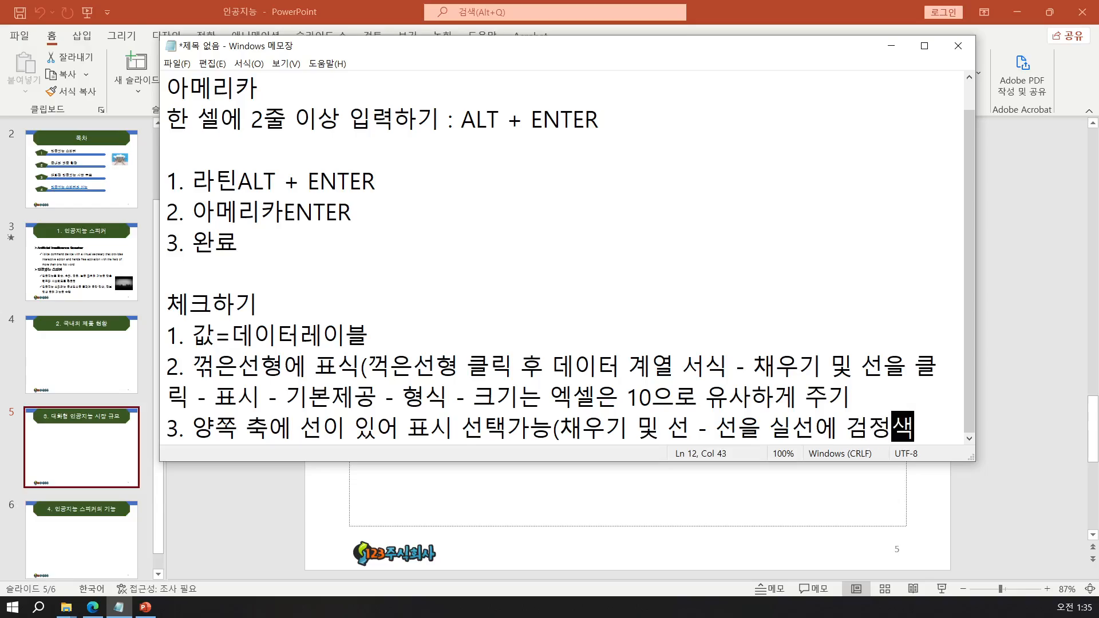
type(")")
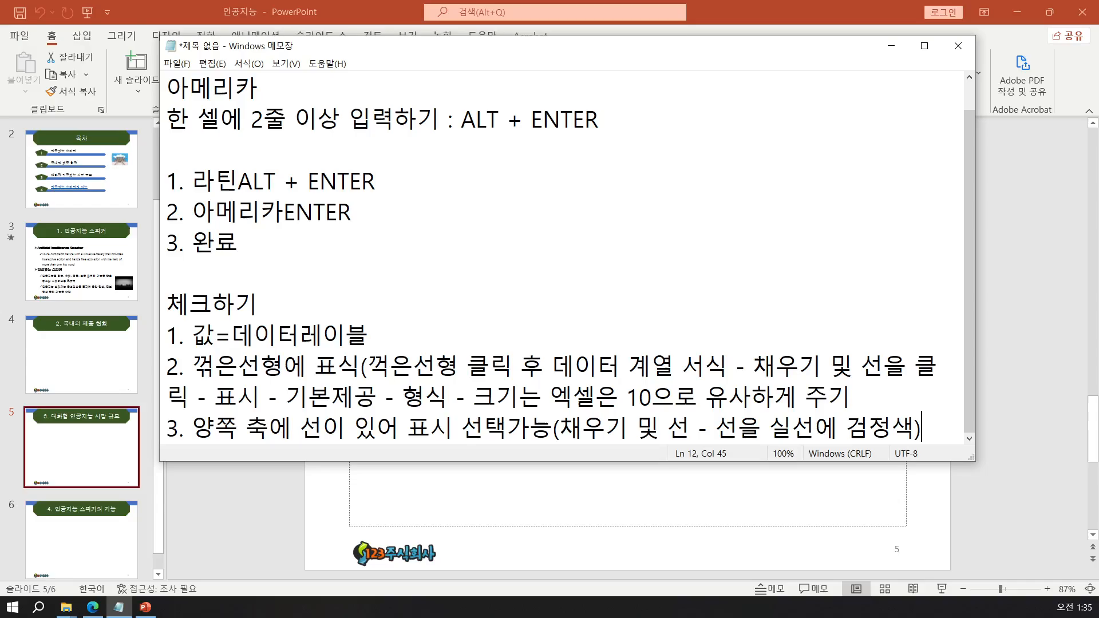
Add checklist item 4 on a new line reading "더하기 네모가 차트요소"
key("Return")
type("4.")
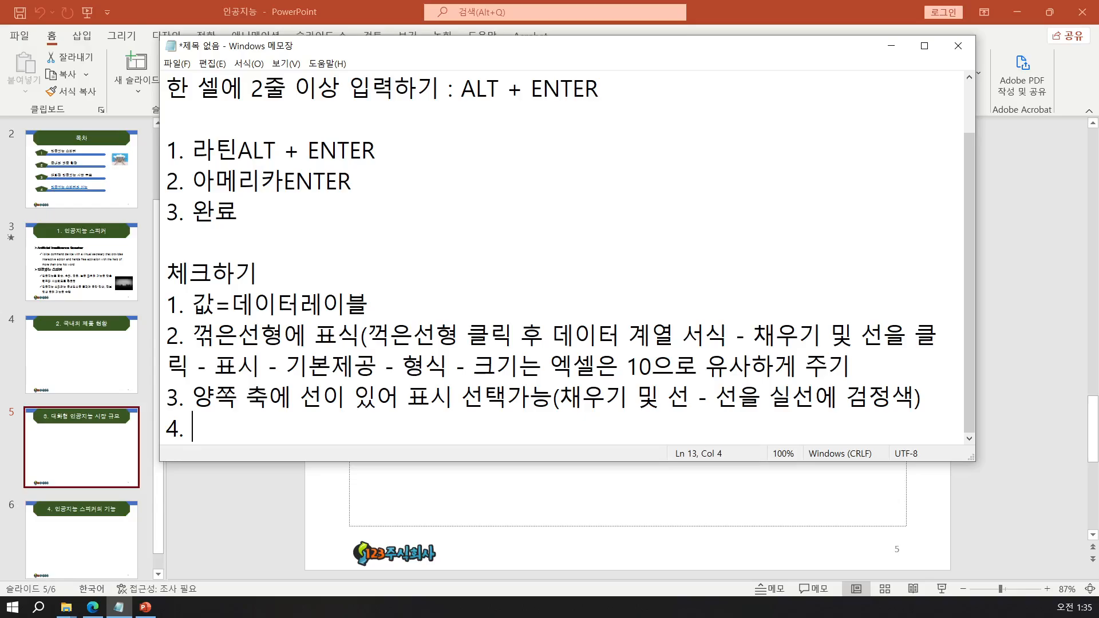
type(" ㄷㅓ하기")
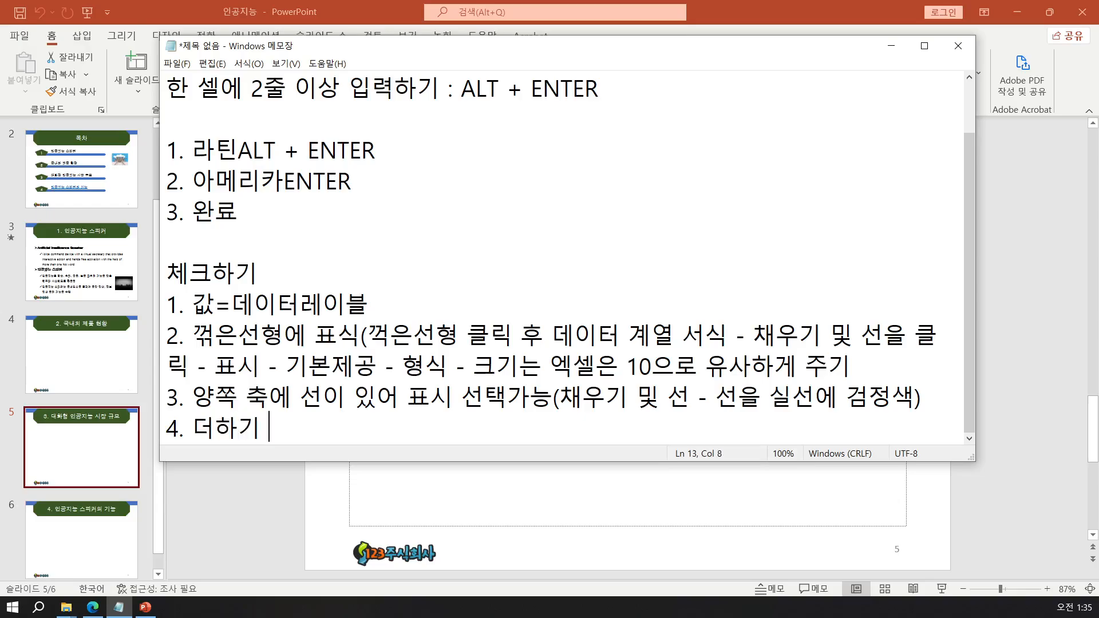
type(" 네모")
type("가 차트")
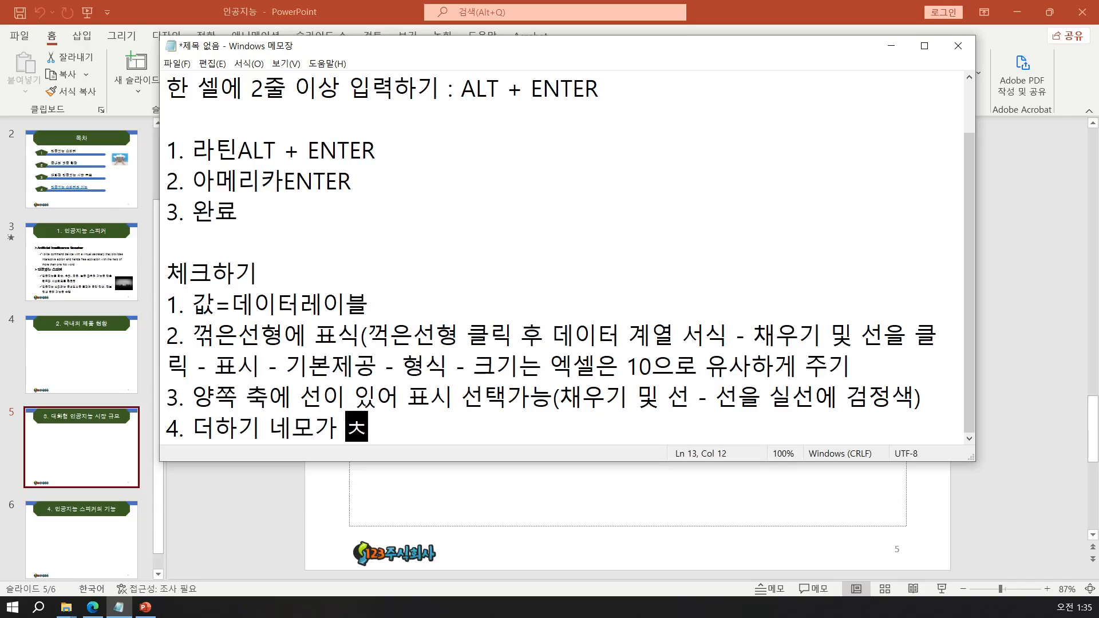
type("요소")
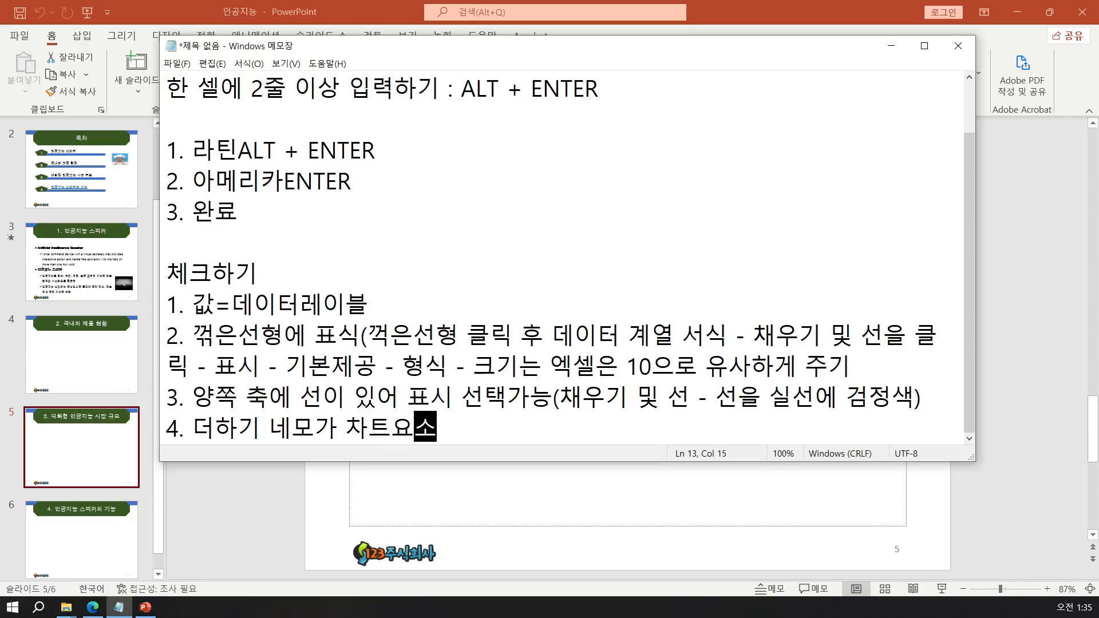
Finish item 4 with the parenthesised list "(데이터 테이블, 눈금선, 범례)"
type("(")
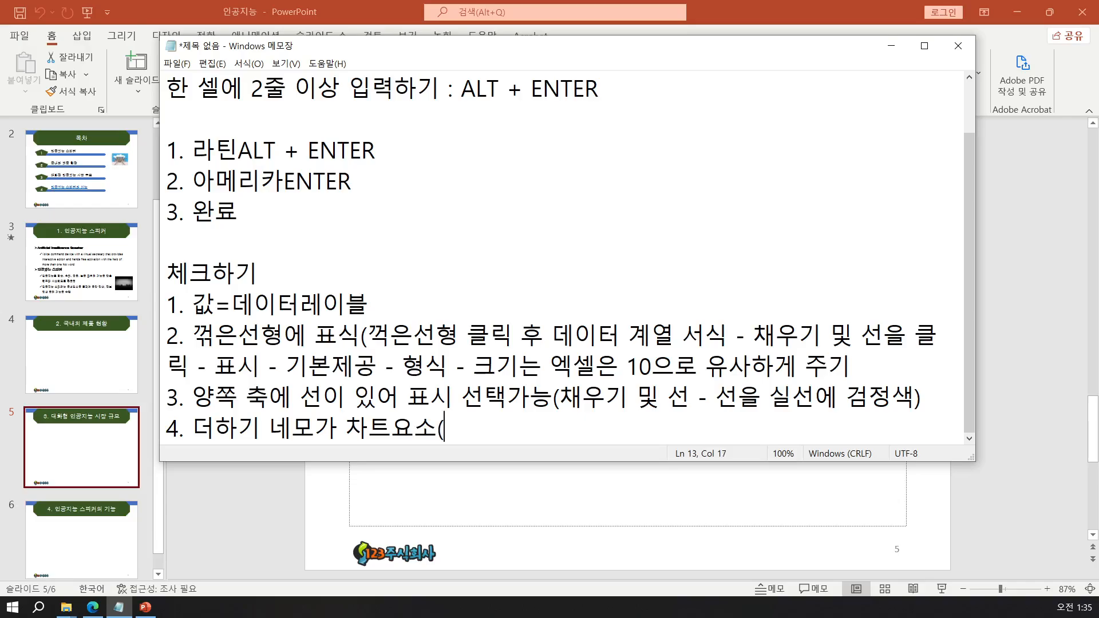
type("데이터 ")
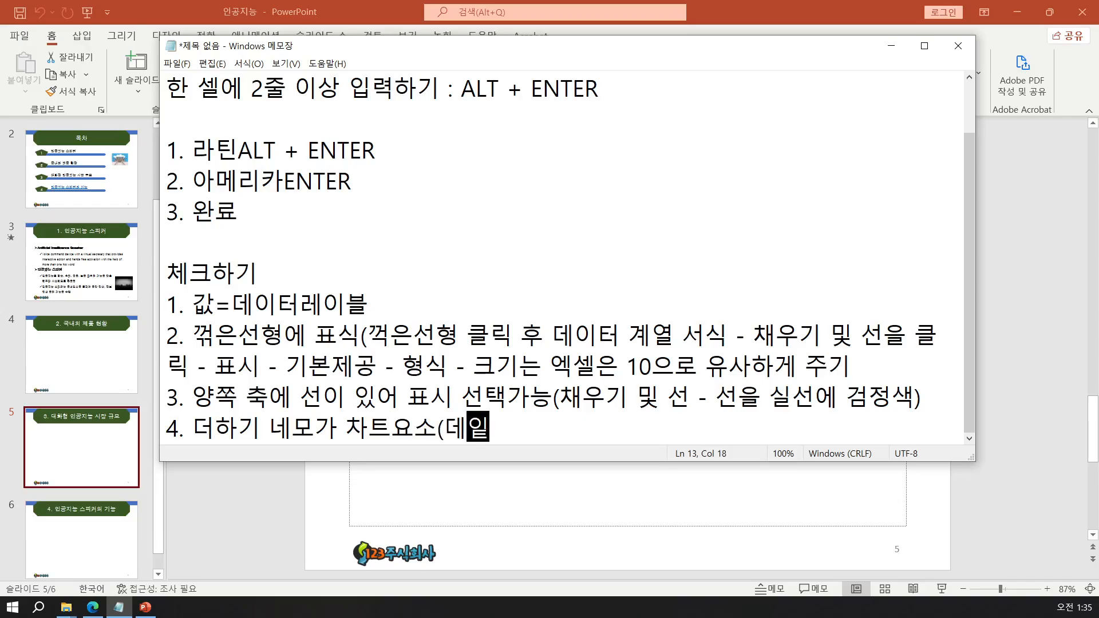
type("테이블,")
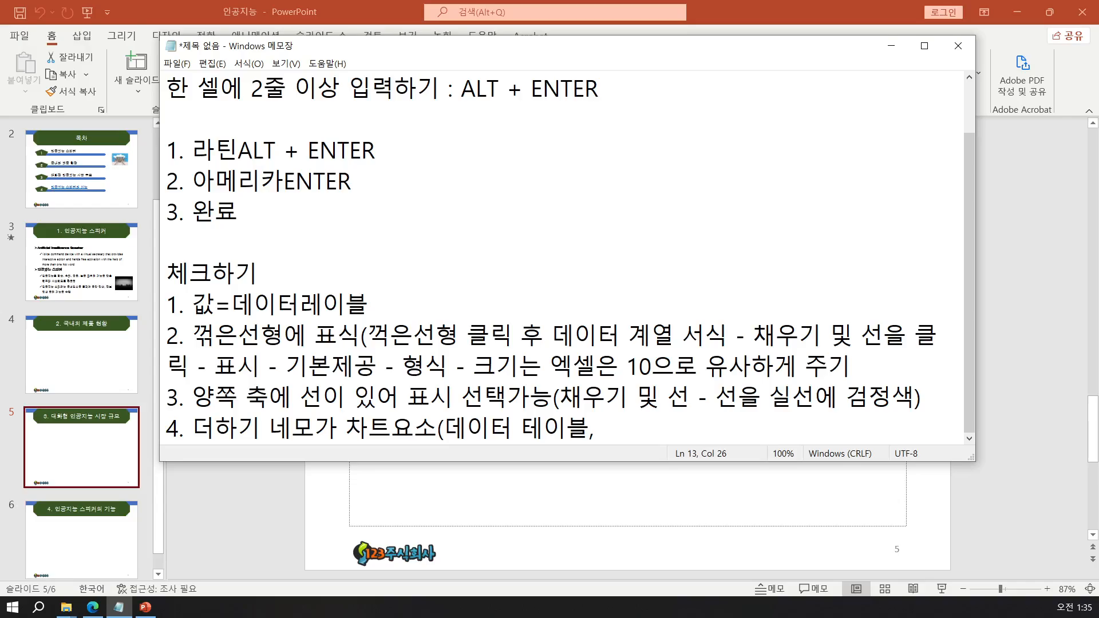
type(" 눈금")
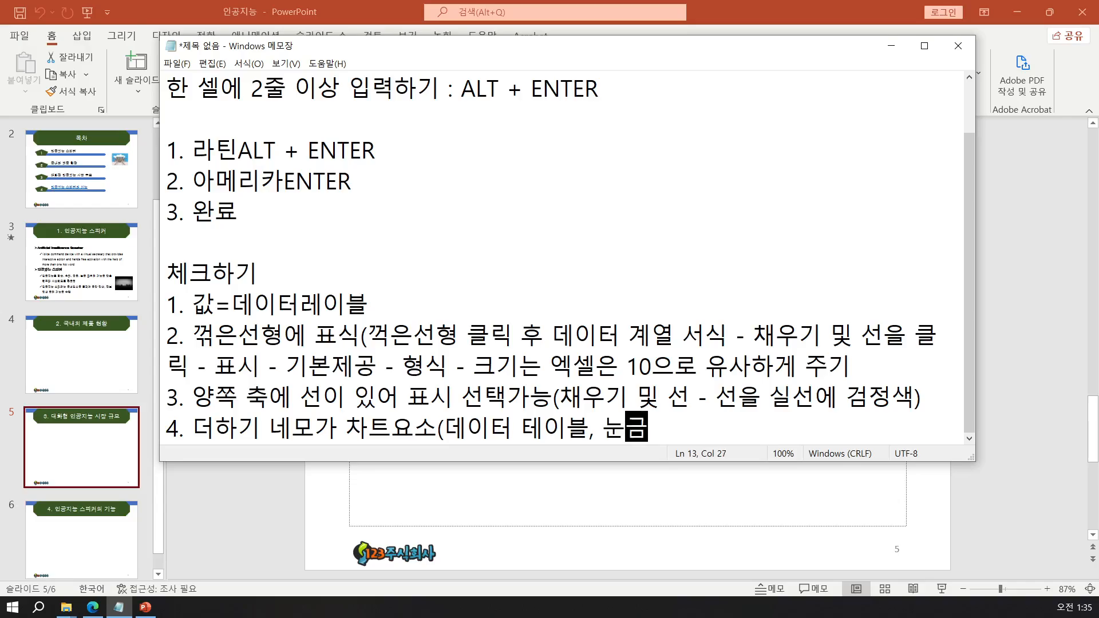
type("서ㄴ, ")
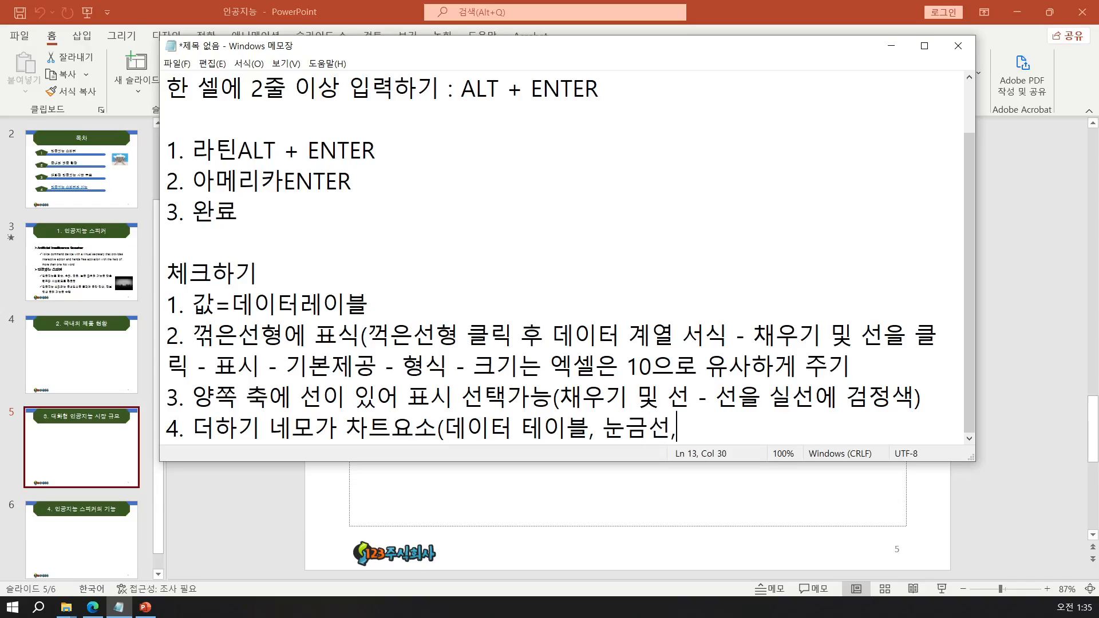
type("범례")
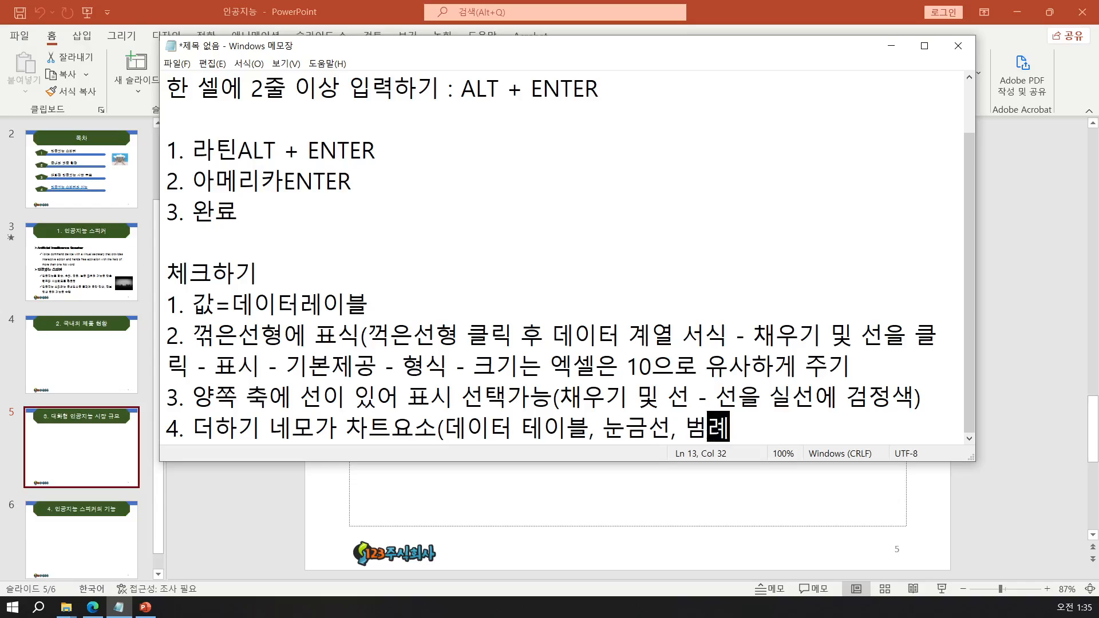
type(")")
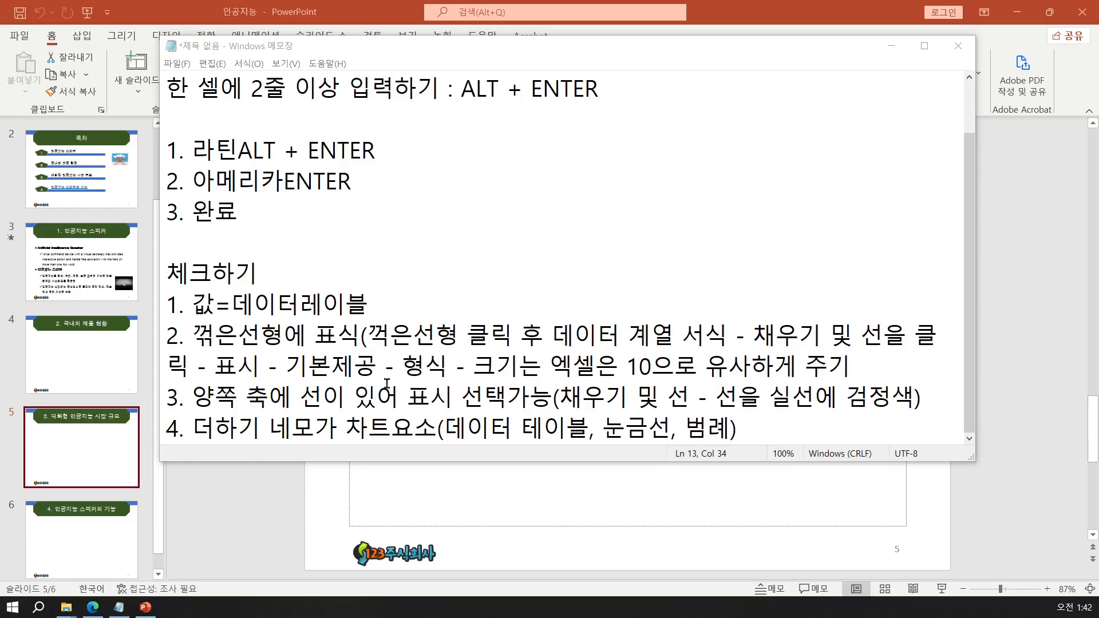
Minimize the notes and start inserting a combo (혼합) chart in slide 5's content placeholder
left_click(891, 46)
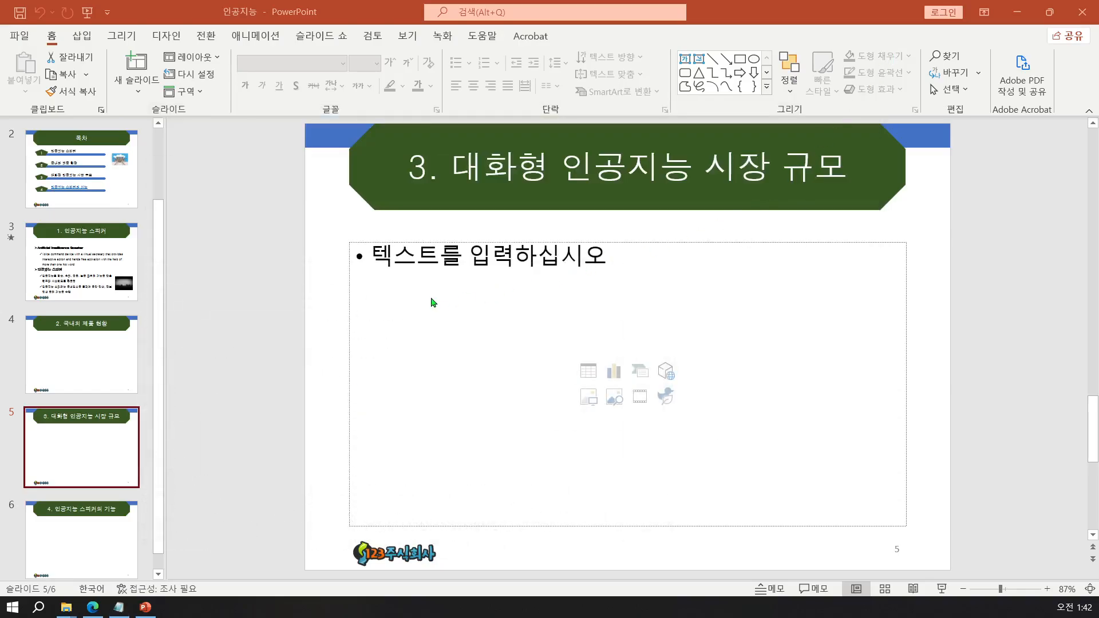
left_click(613, 377)
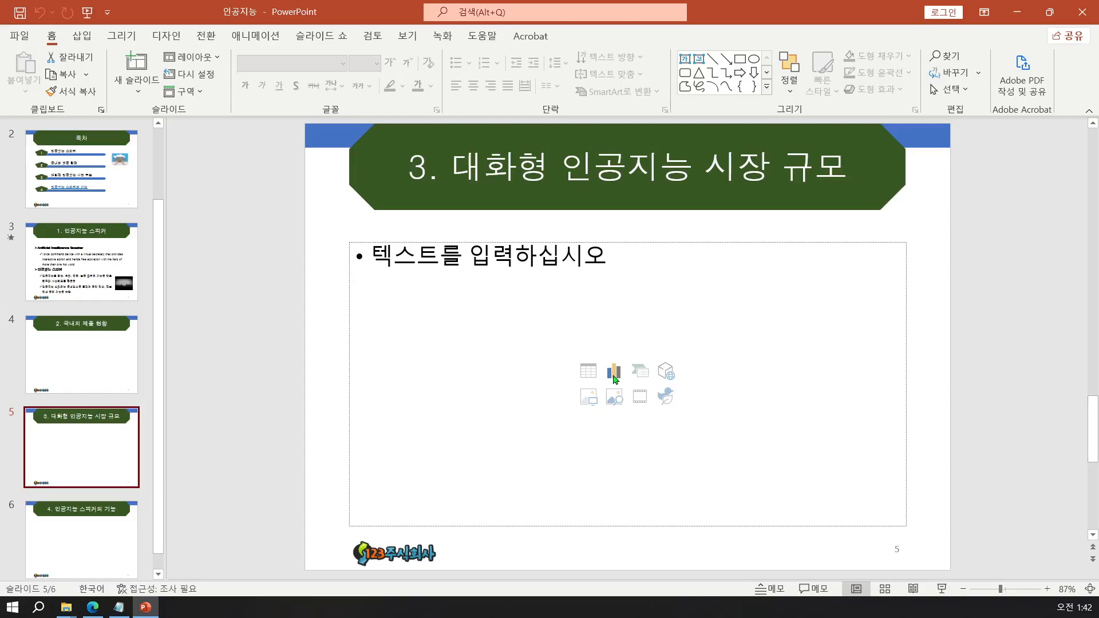
left_click(614, 377)
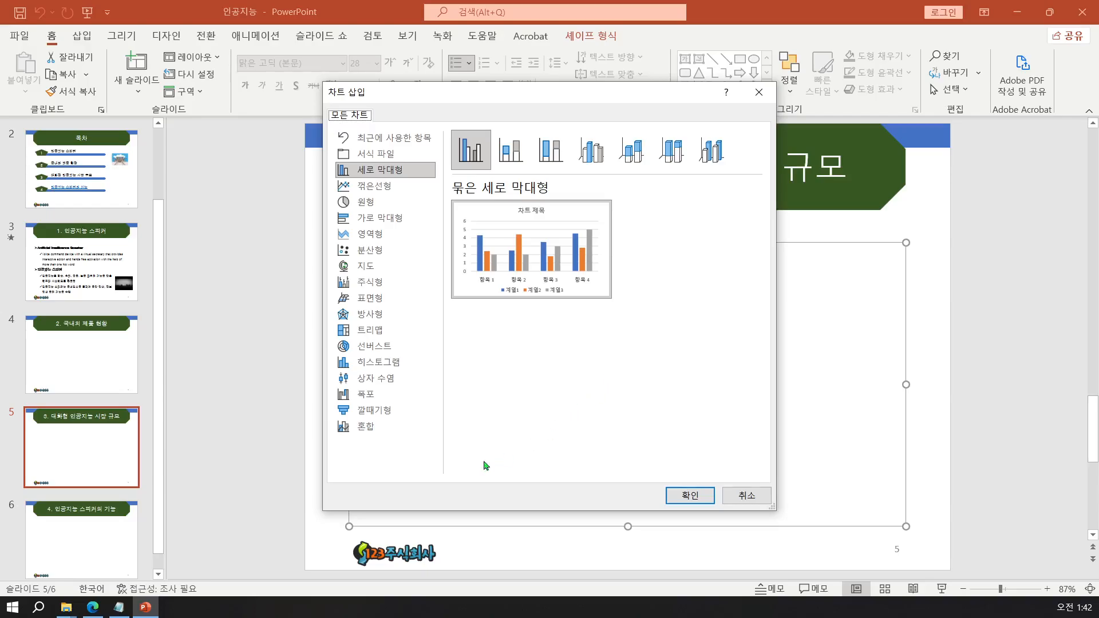
left_click(364, 433)
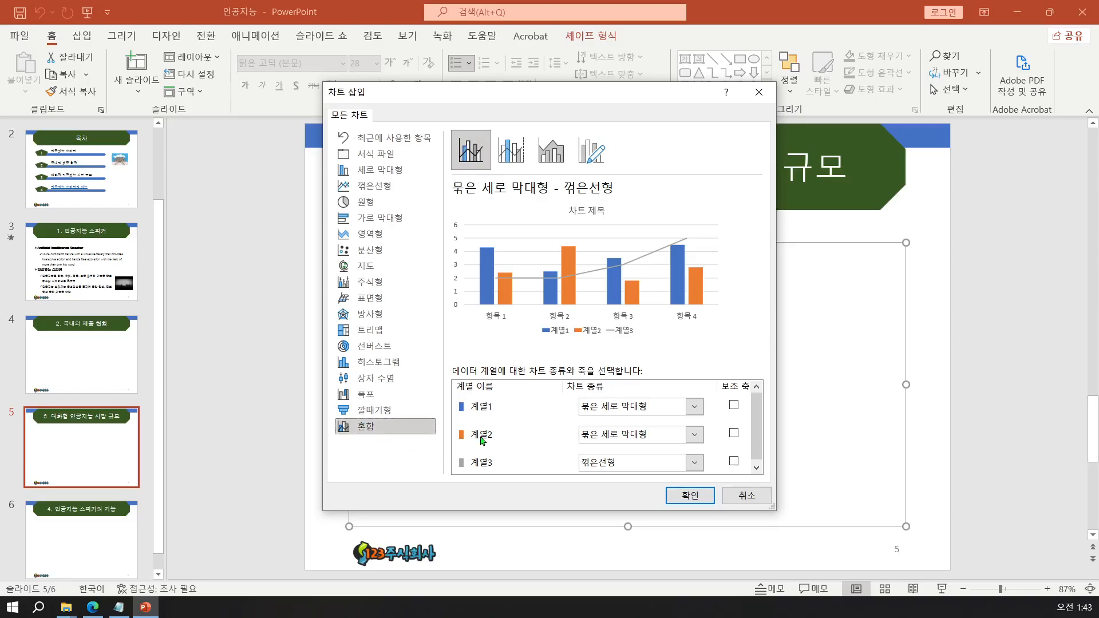
Set 계열2 to 표식이 있는 꺾은선형 on the secondary axis and insert the combo chart
left_click(640, 439)
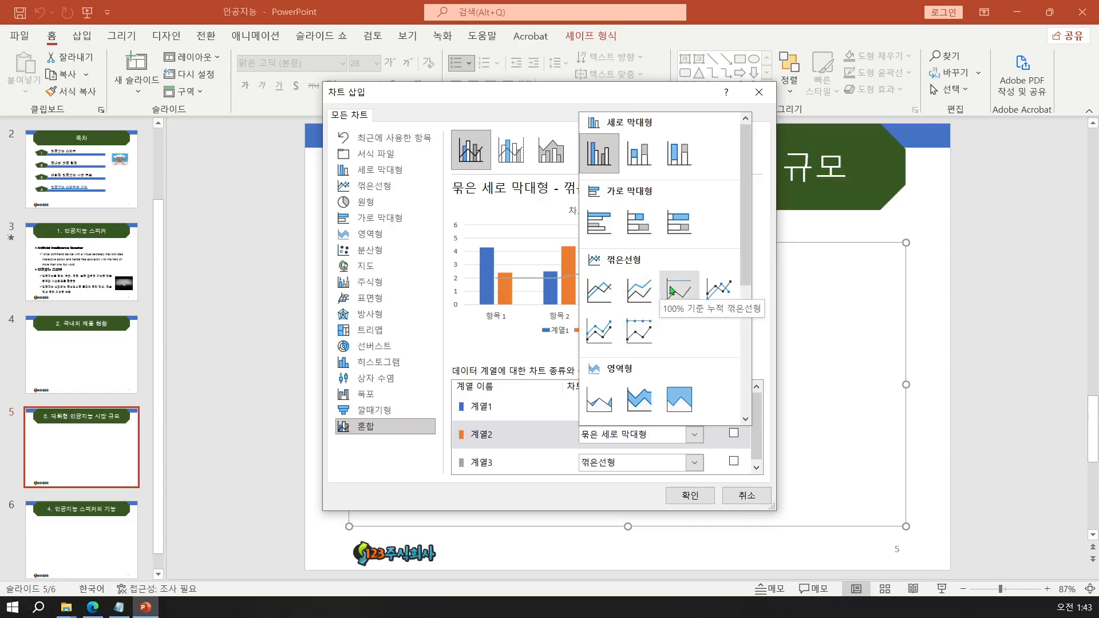
left_click(715, 292)
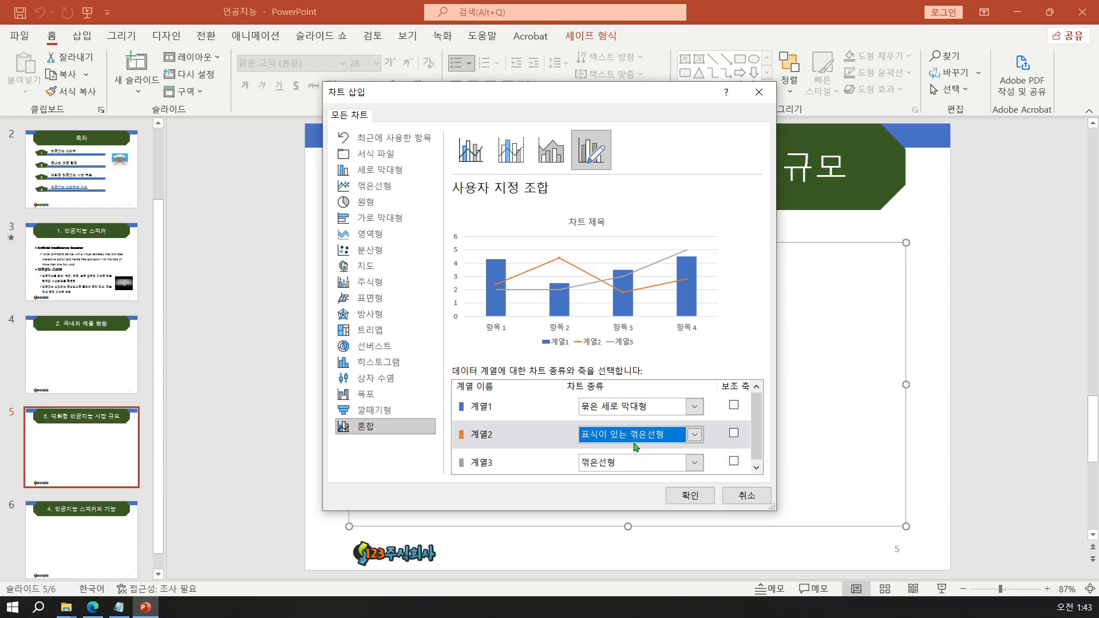
left_click(735, 436)
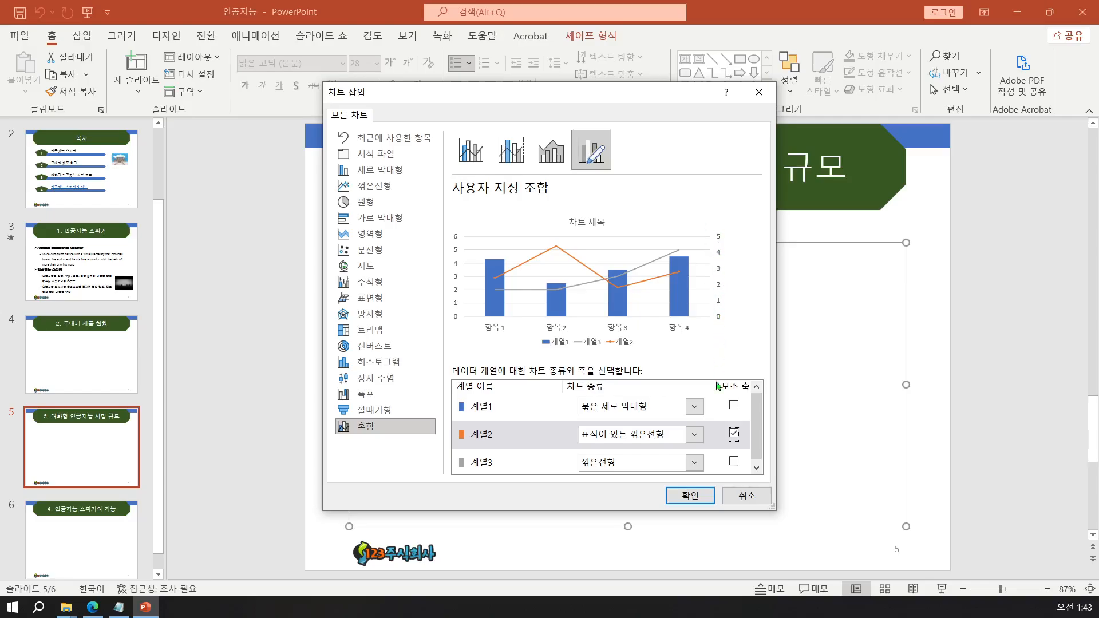
left_click(690, 496)
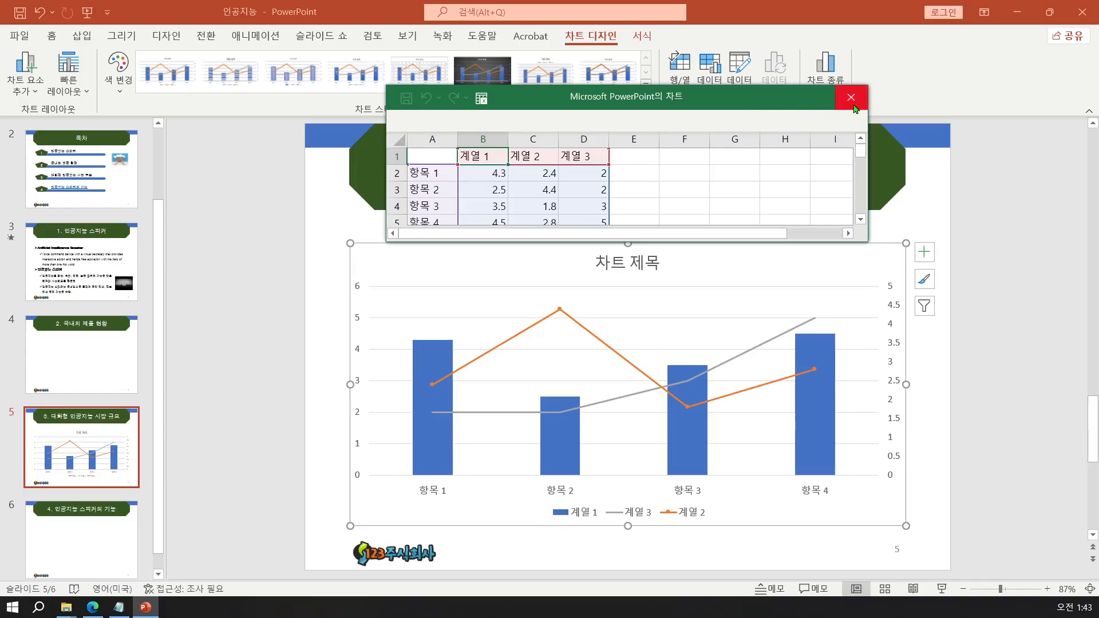
Open the chart's data sheet in Excel and enlarge its window over the slide
left_click(480, 100)
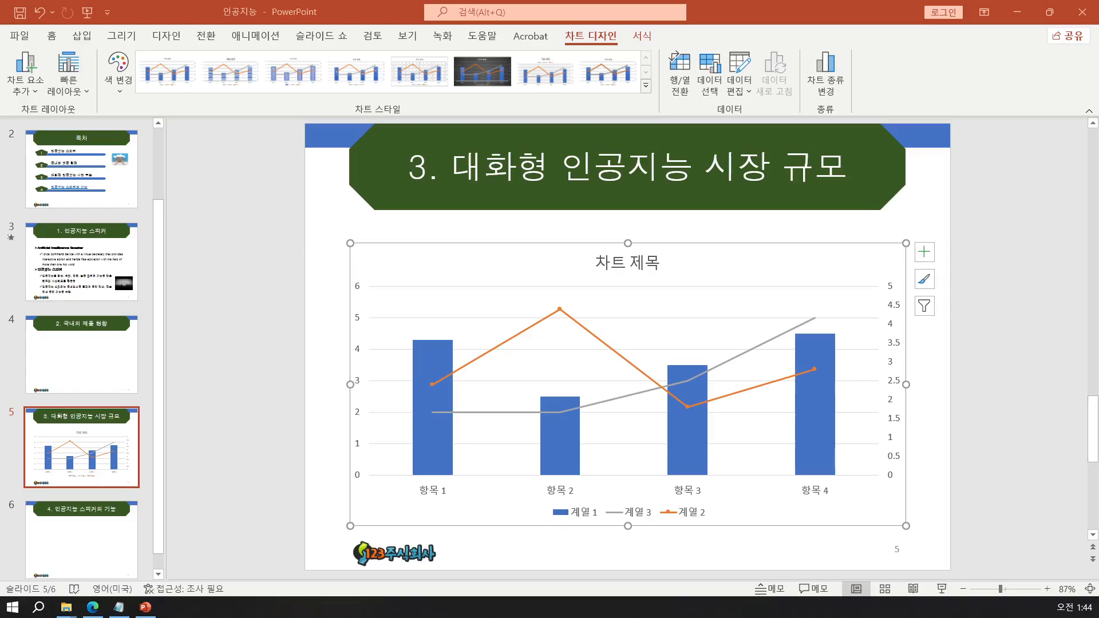
left_click_drag(223, 149, 302, 106)
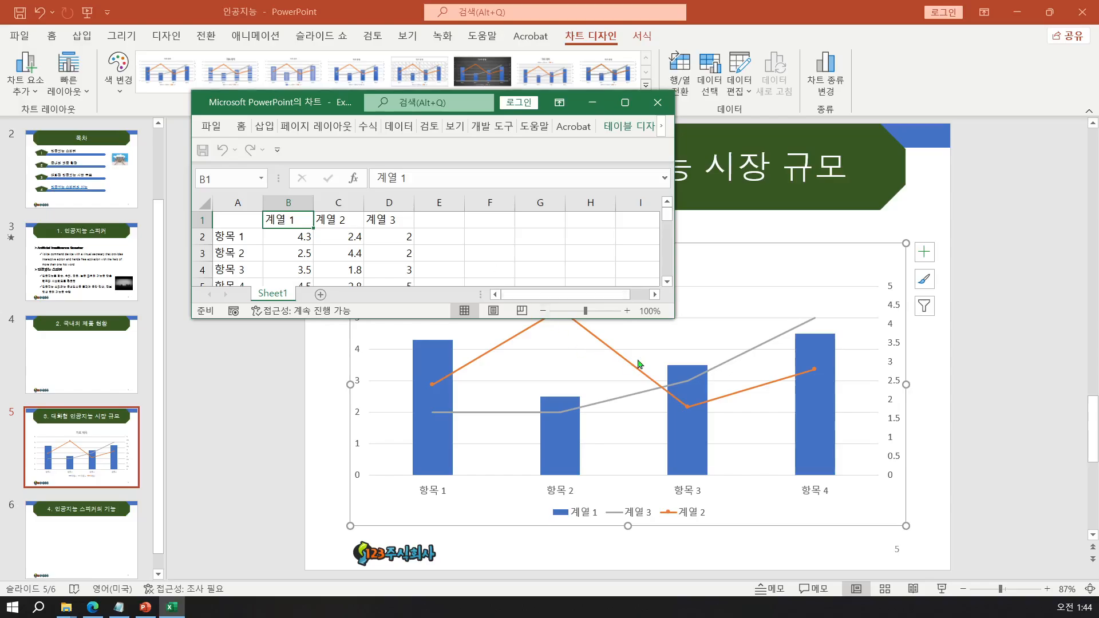
left_click_drag(673, 317, 776, 362)
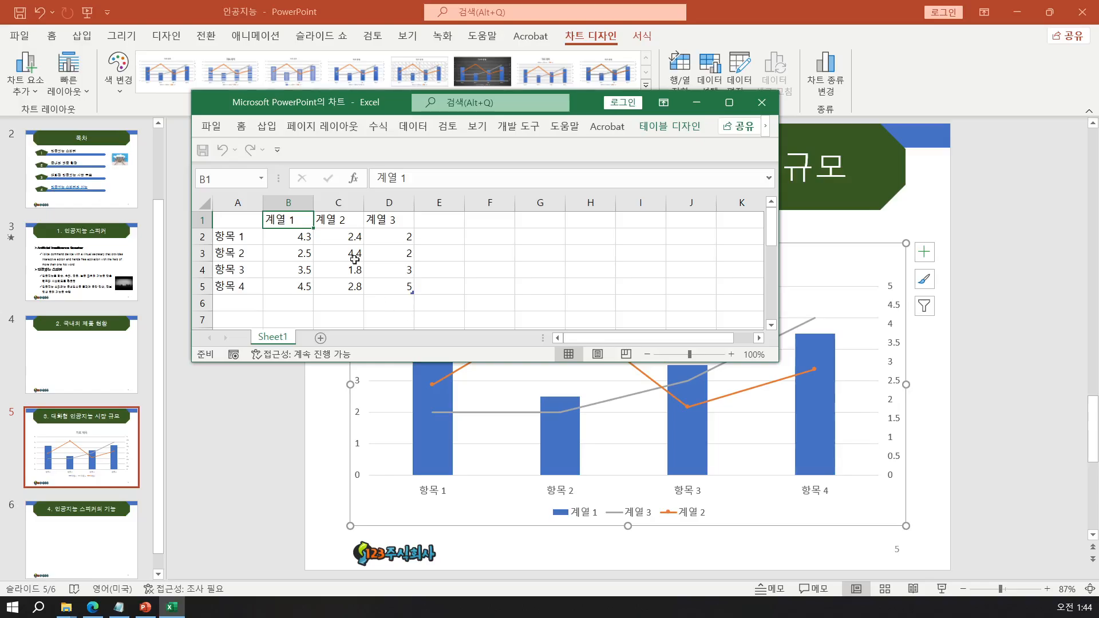
Turn off the collapsed ribbon in Excel, then move the window up and enlarge it to fit all the chart data rows
right_click(373, 126)
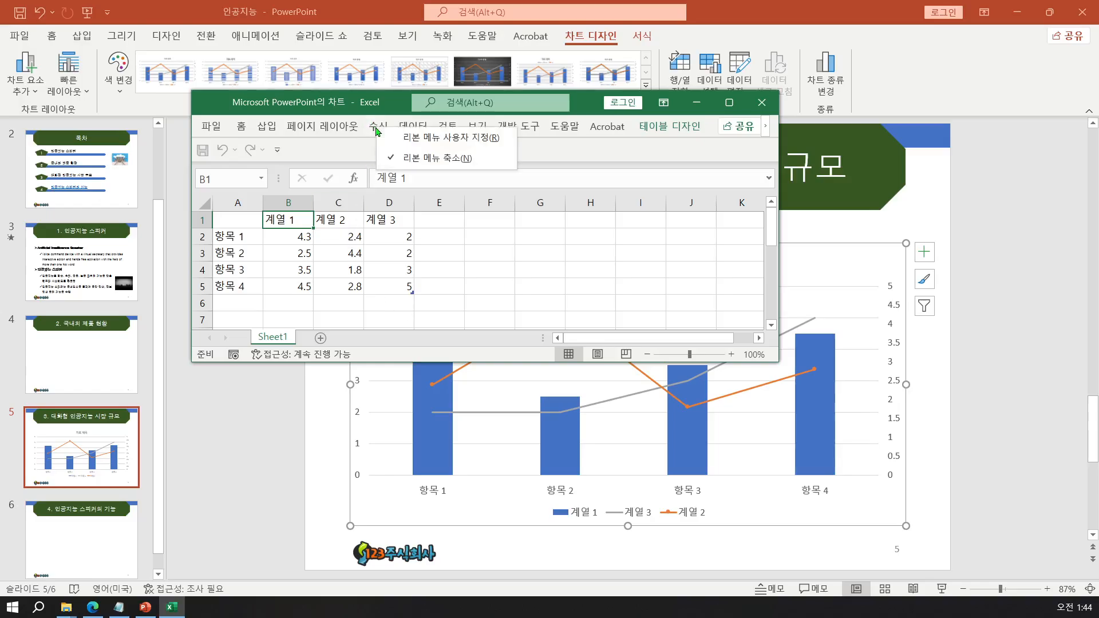
left_click(412, 162)
left_click_drag(777, 361, 878, 366)
left_click_drag(422, 109, 421, 55)
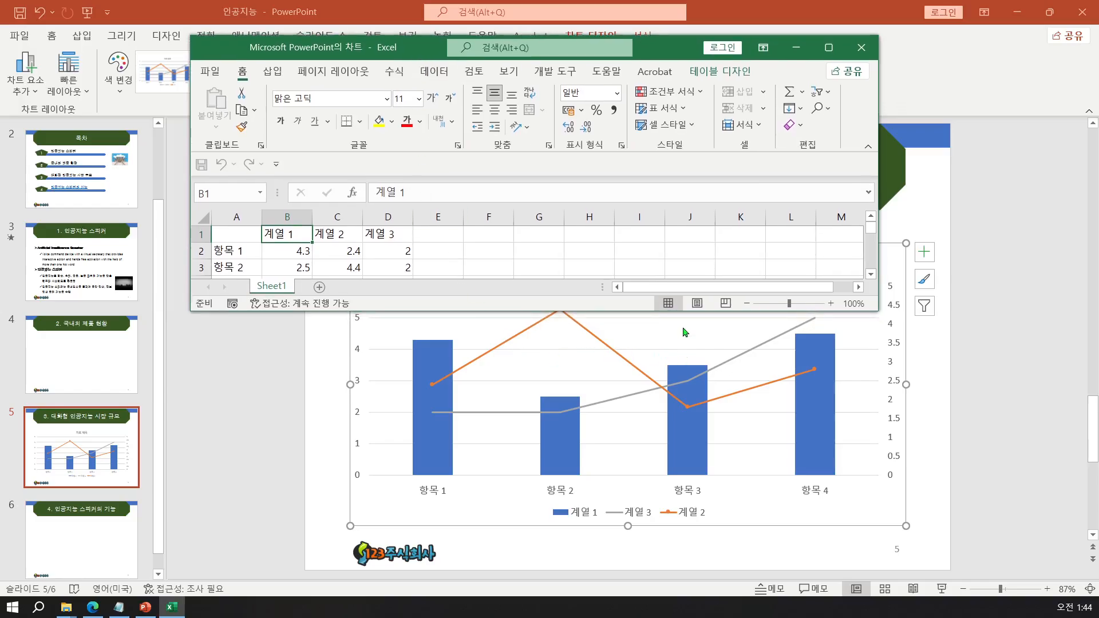
left_click_drag(695, 313, 699, 360)
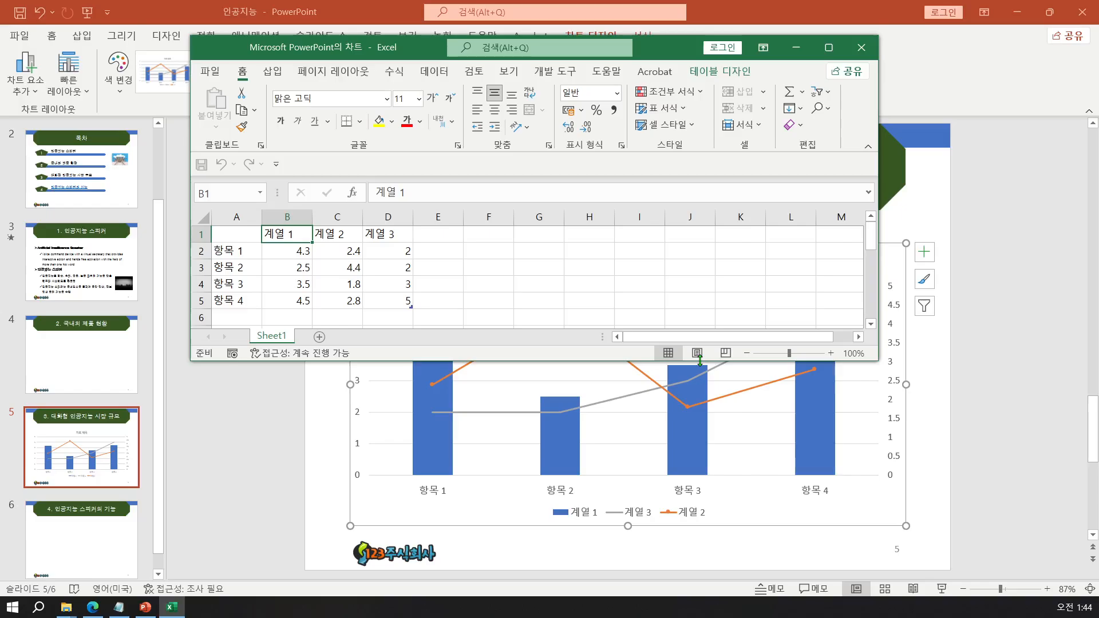
Enter the series headers 북아메리카, 유럽, 아시아 and 중동 in cells B1 to E1 of the chart data sheet
type("QNR")
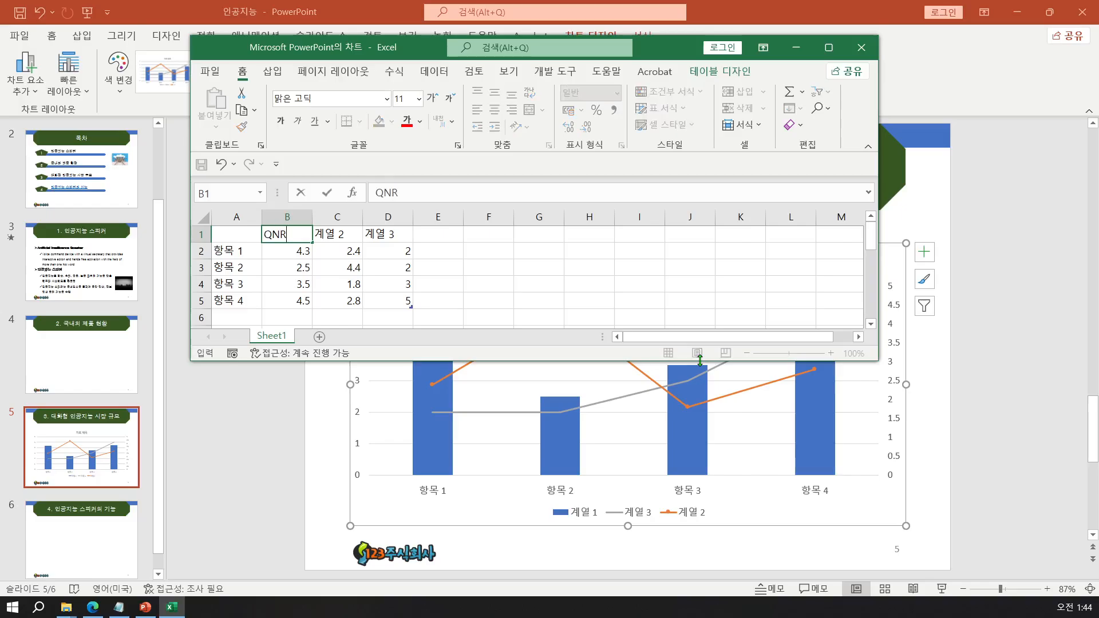
key("BackSpace")
key("BackSpace")
key("BackSpace")
type("북아메리카")
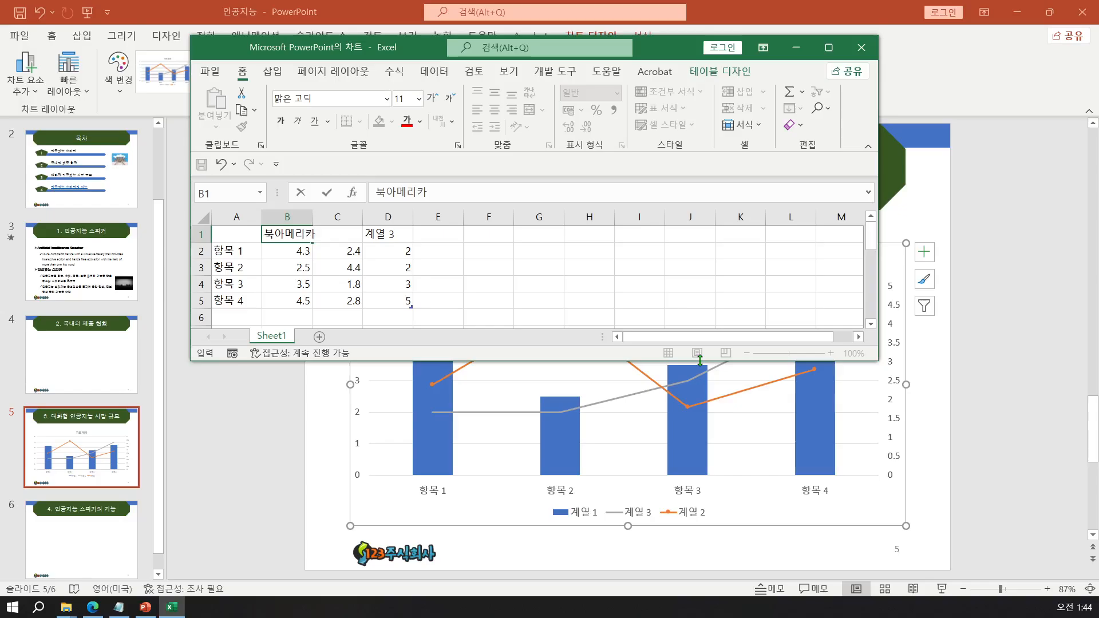
key("Tab")
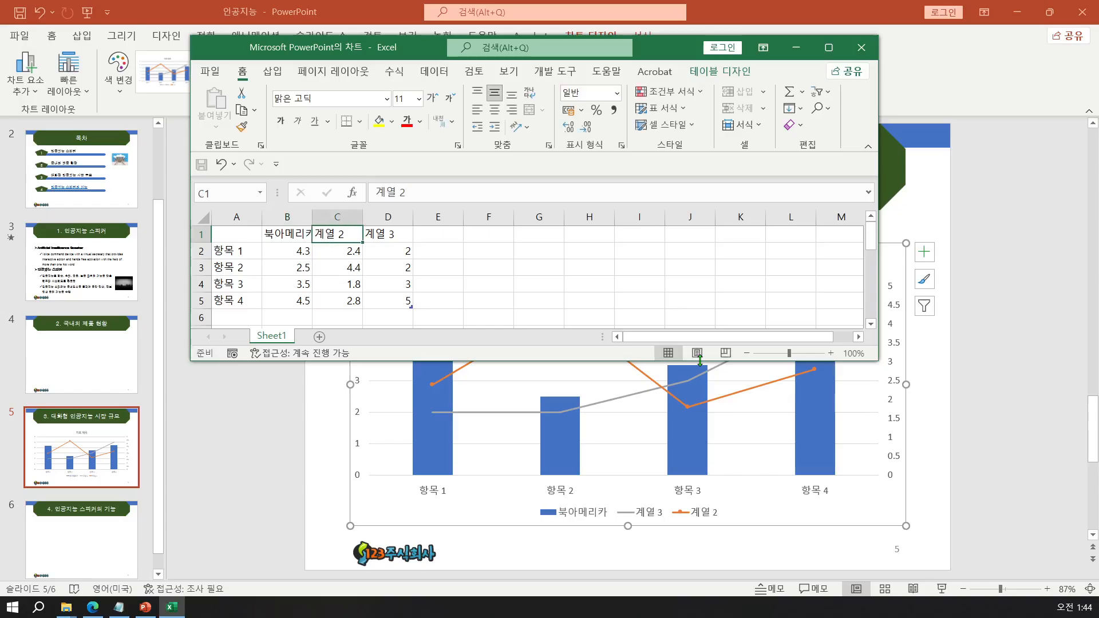
type("유럽")
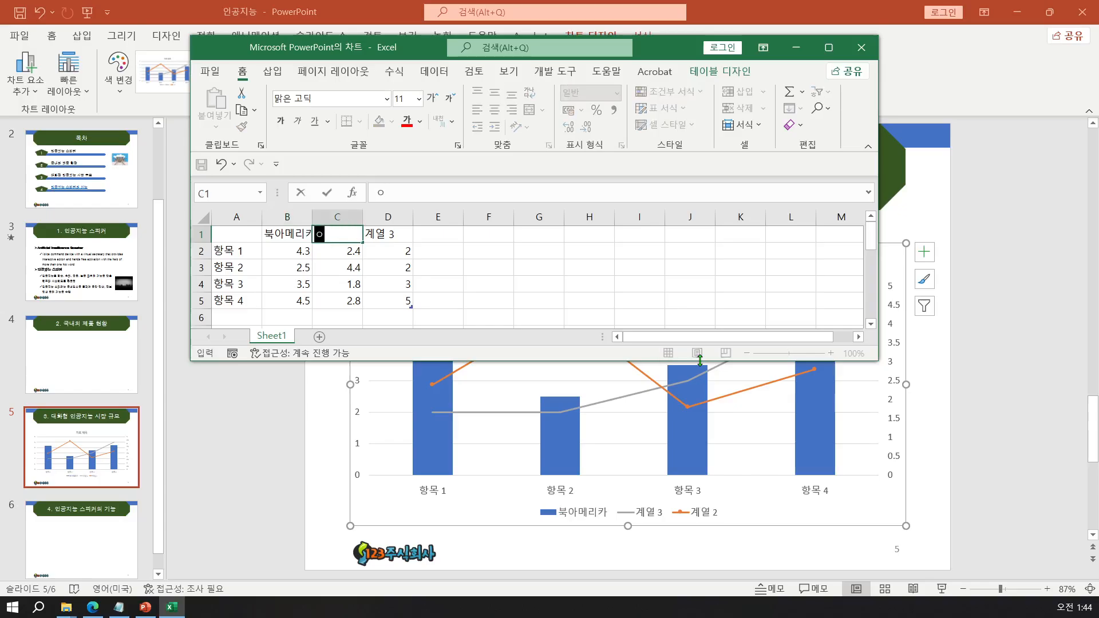
key("Tab")
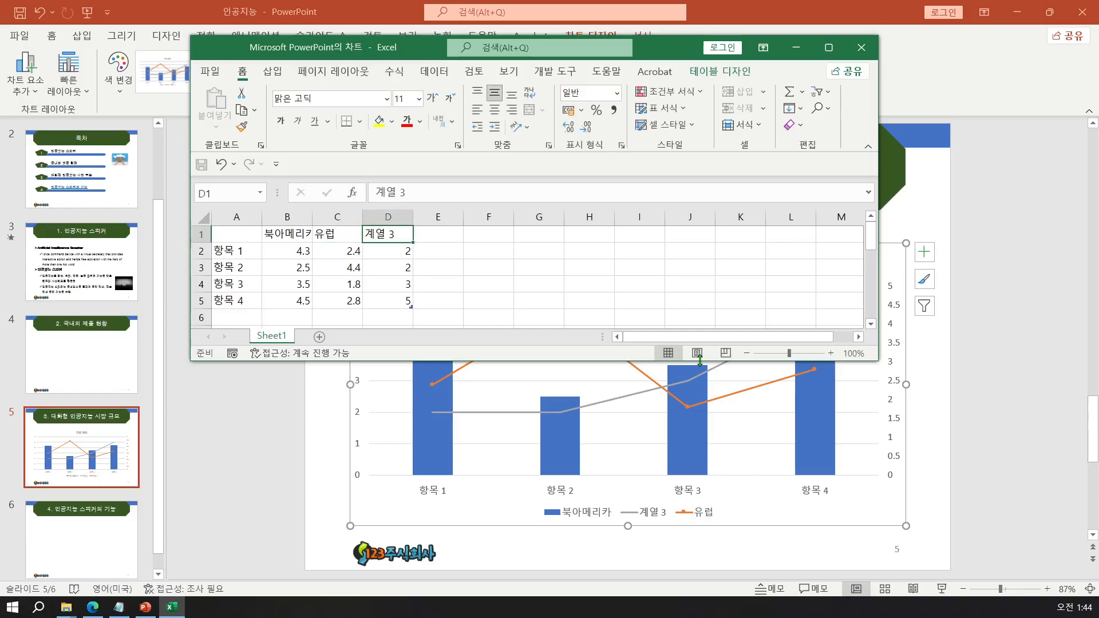
type("아시아")
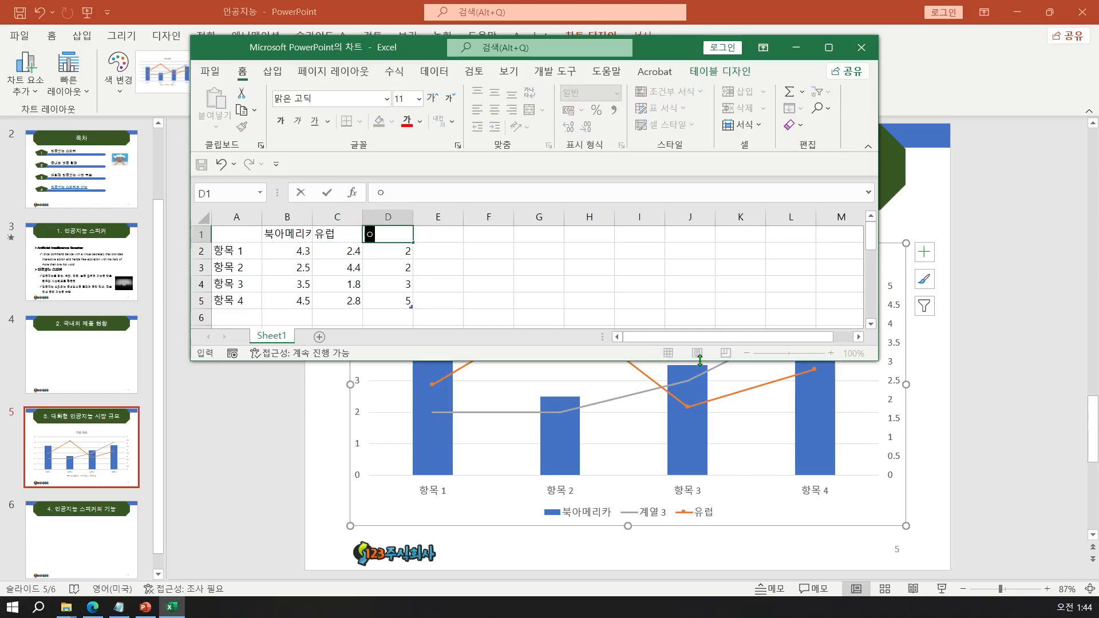
key("Tab")
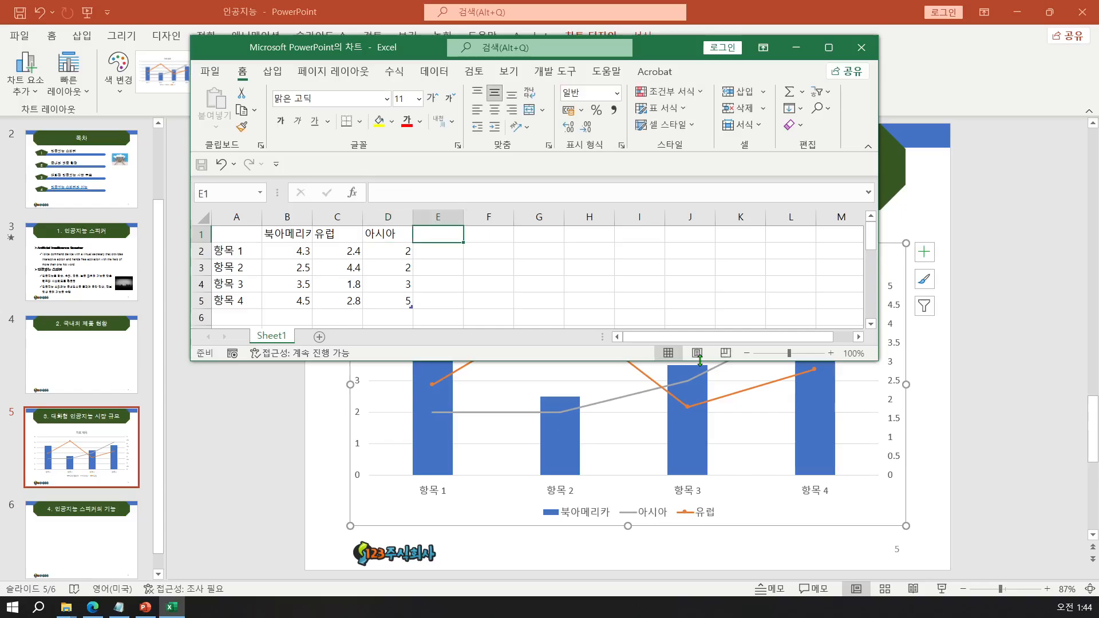
type("중동")
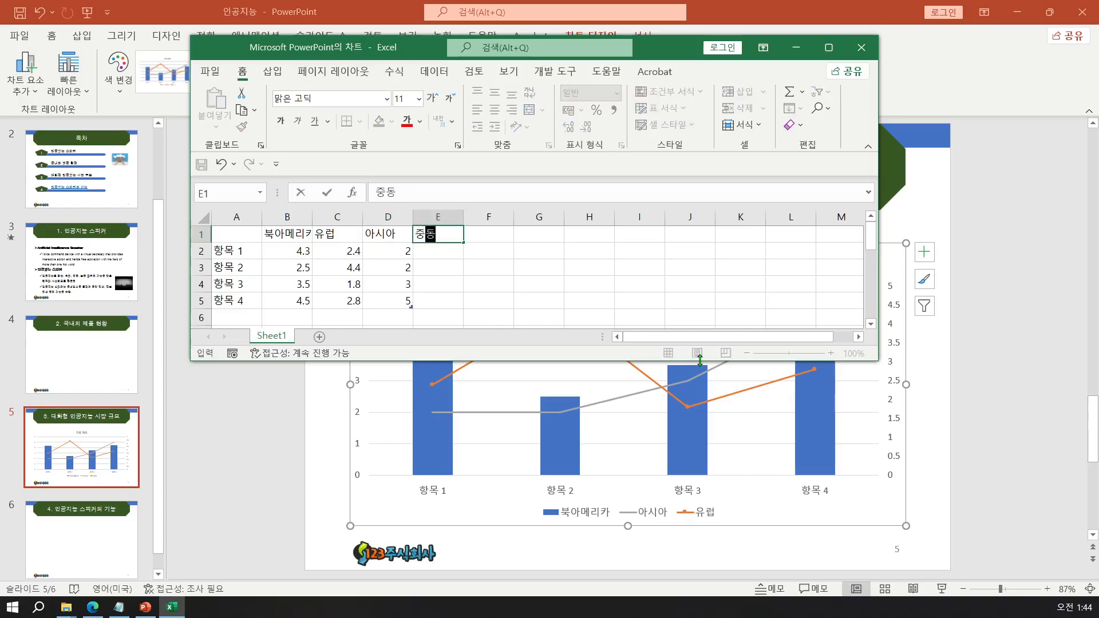
key("Tab")
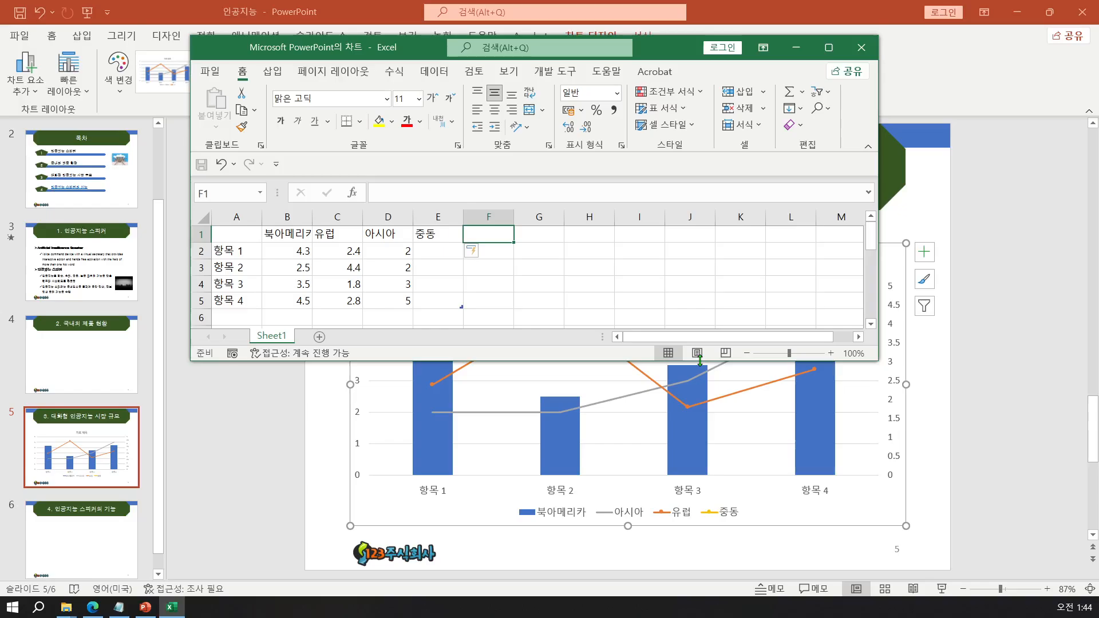
Switch to the Notepad notes, review how to enter two lines in one cell, and minimize them again
left_click(119, 607)
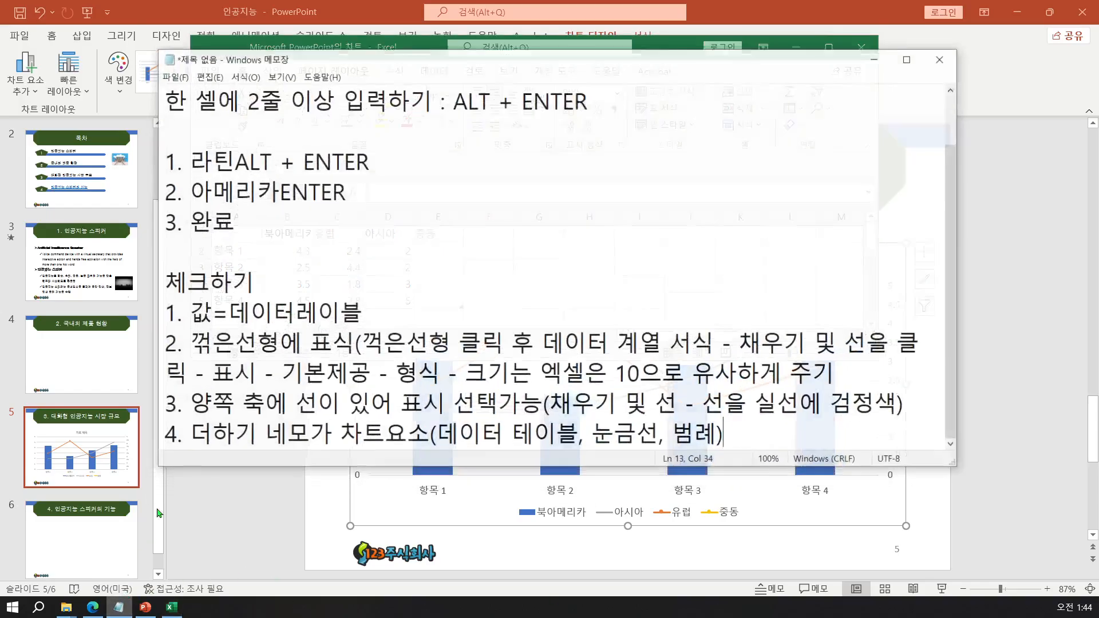
left_click(223, 191)
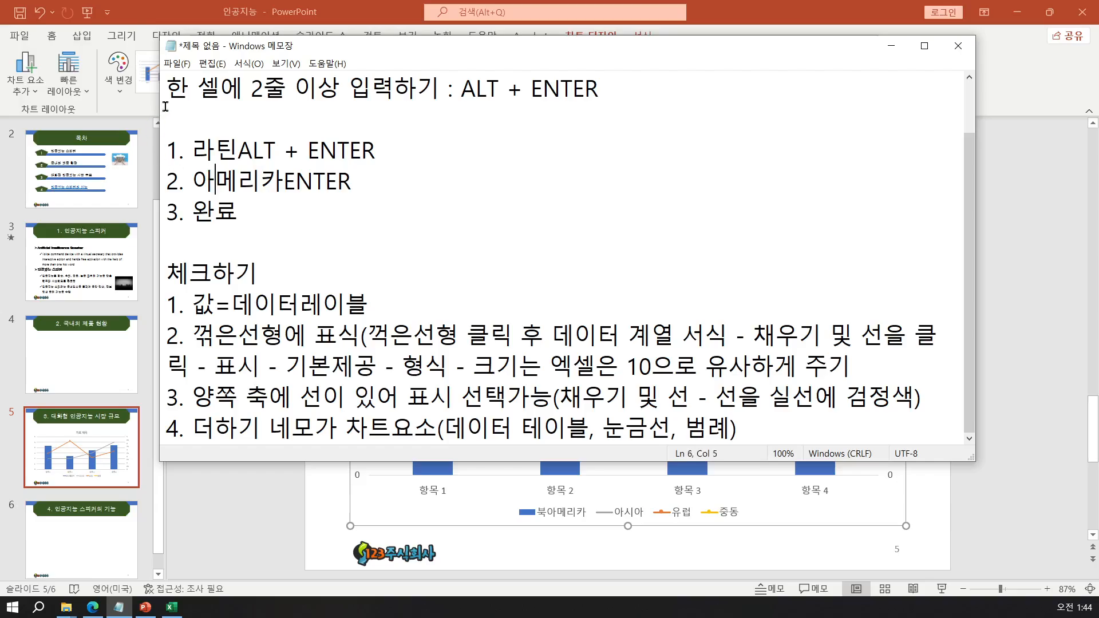
left_click_drag(166, 87, 354, 102)
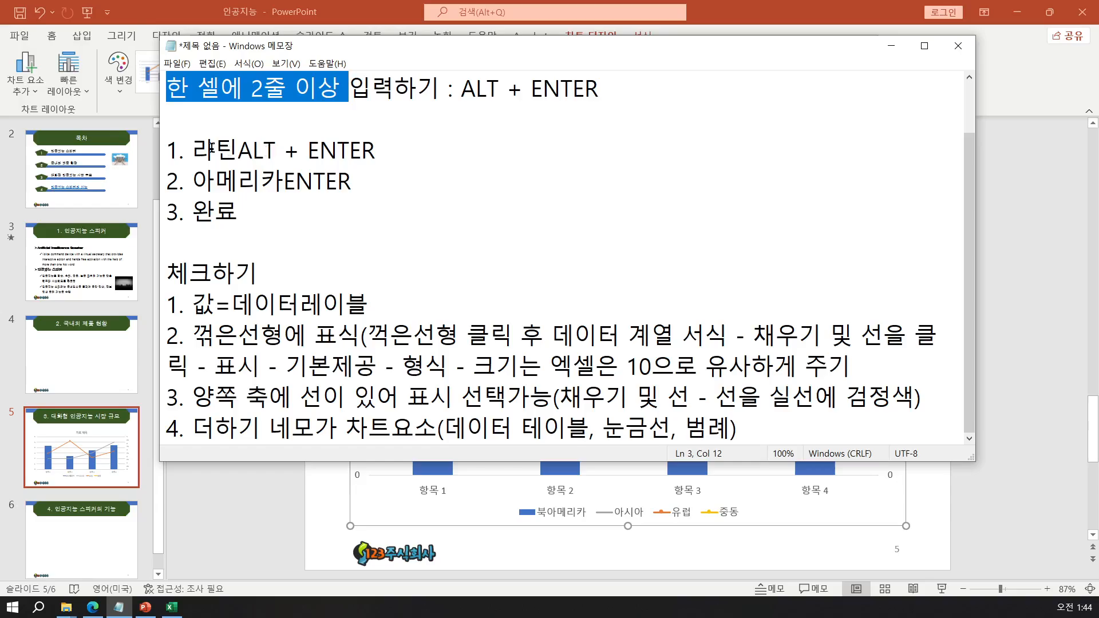
left_click_drag(192, 150, 299, 210)
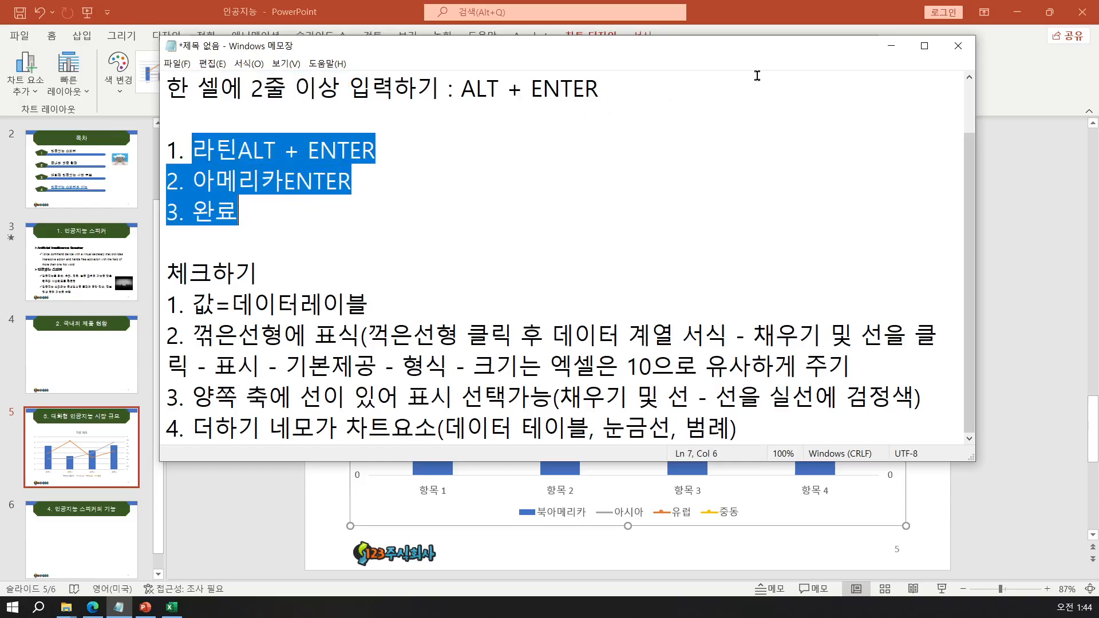
left_click(890, 46)
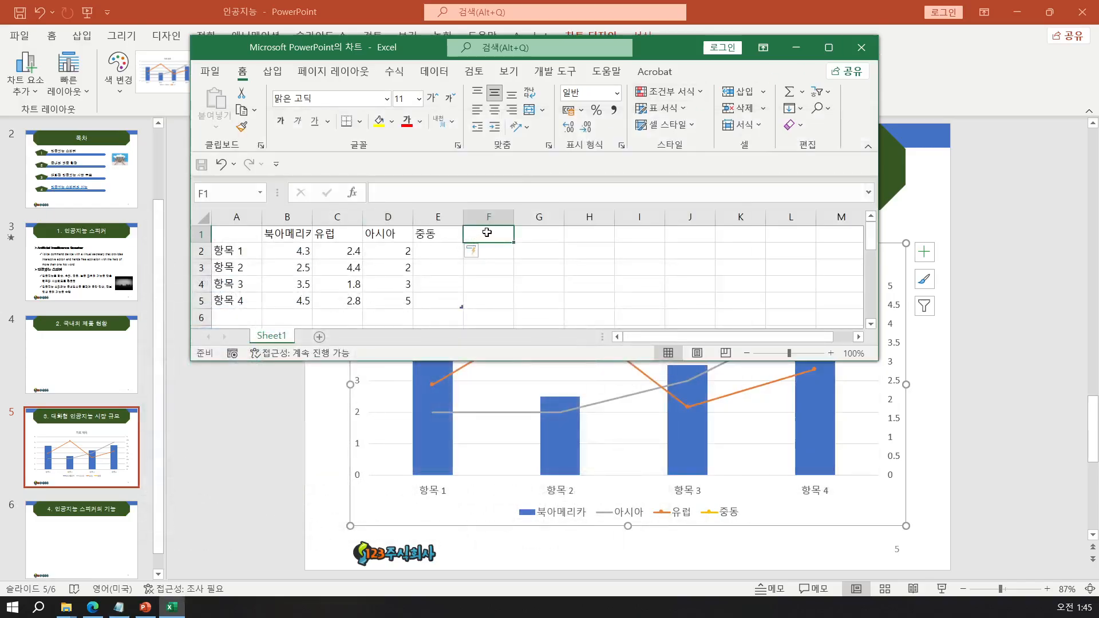
Enter the header 라틴 아메리카 in cell F1, split over two lines after 라틴
type("라팅")
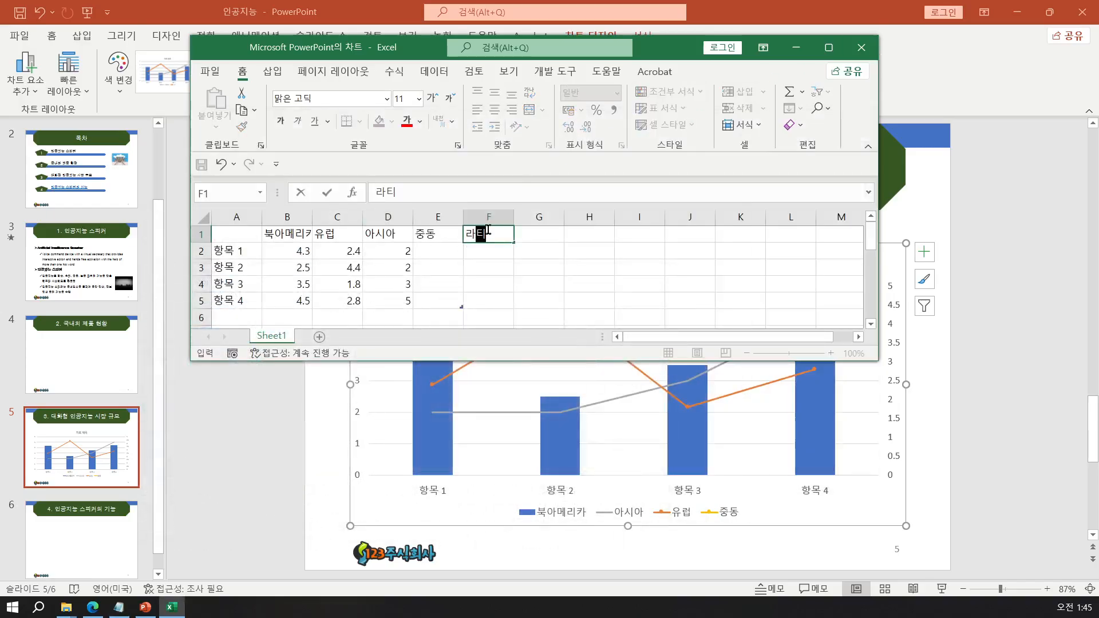
key("BackSpace")
type("ㄴ")
key("Return")
type("아메리")
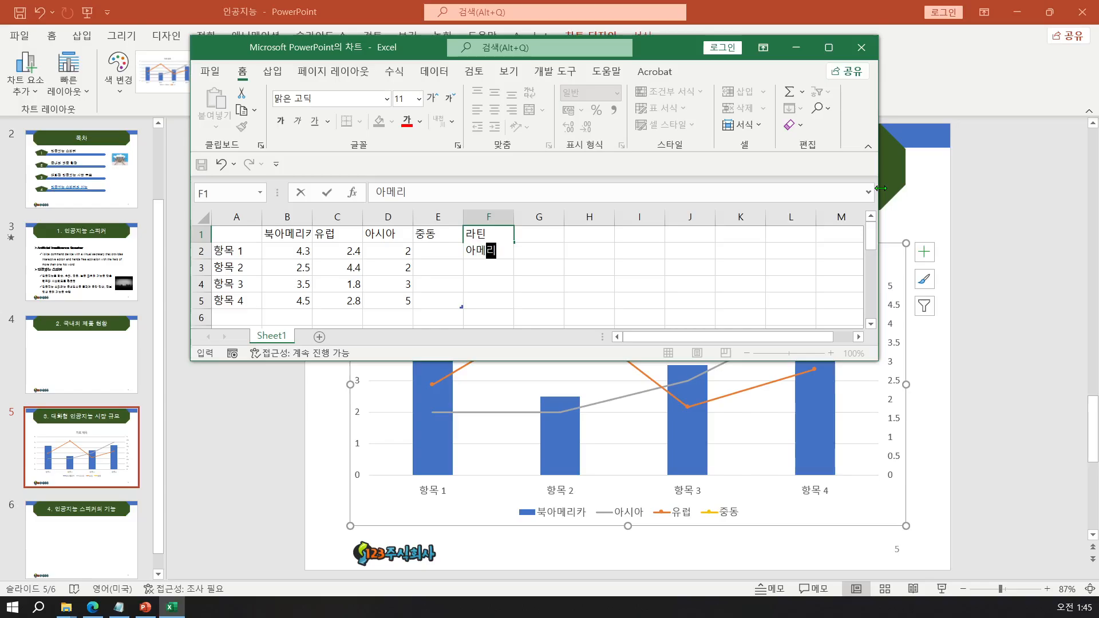
type("카")
key("Return")
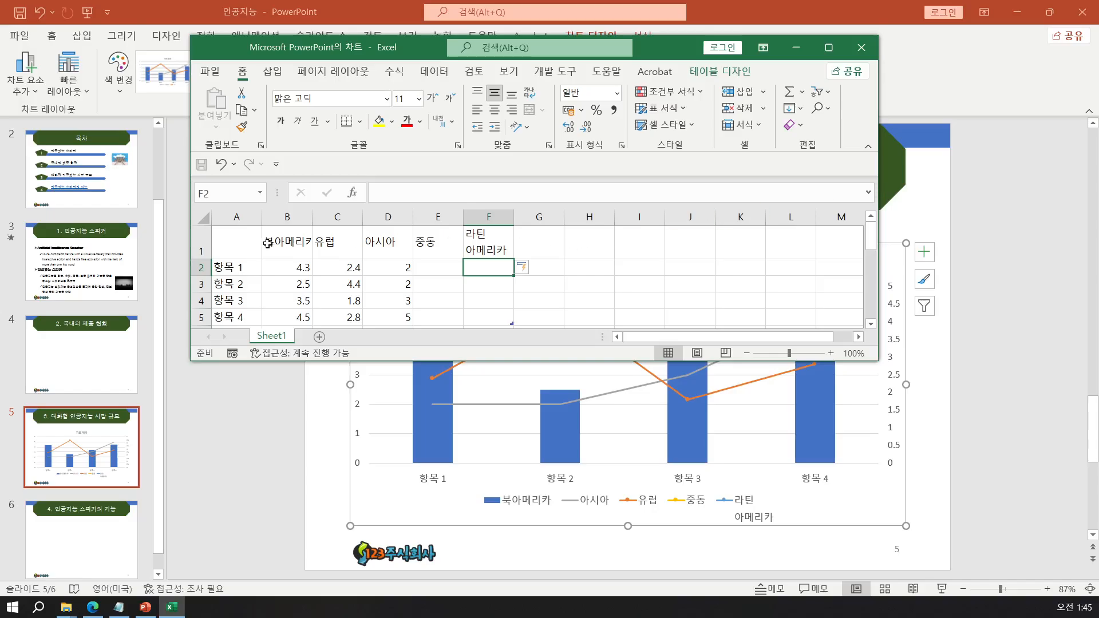
Replace the first category label in cell A2 with 2019년
left_click(232, 269)
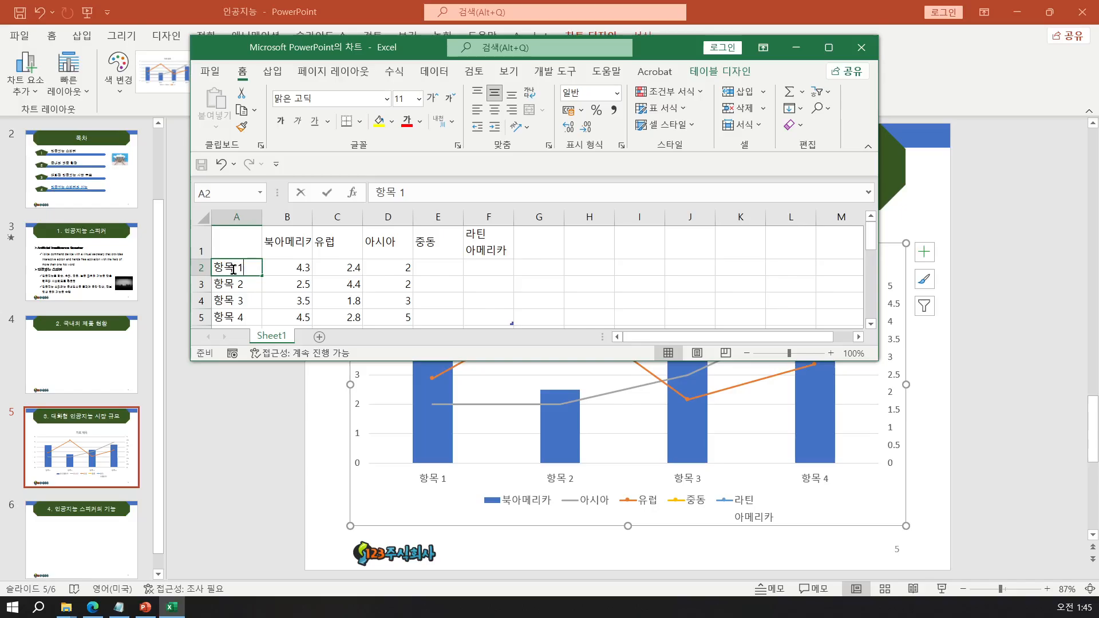
type("2019")
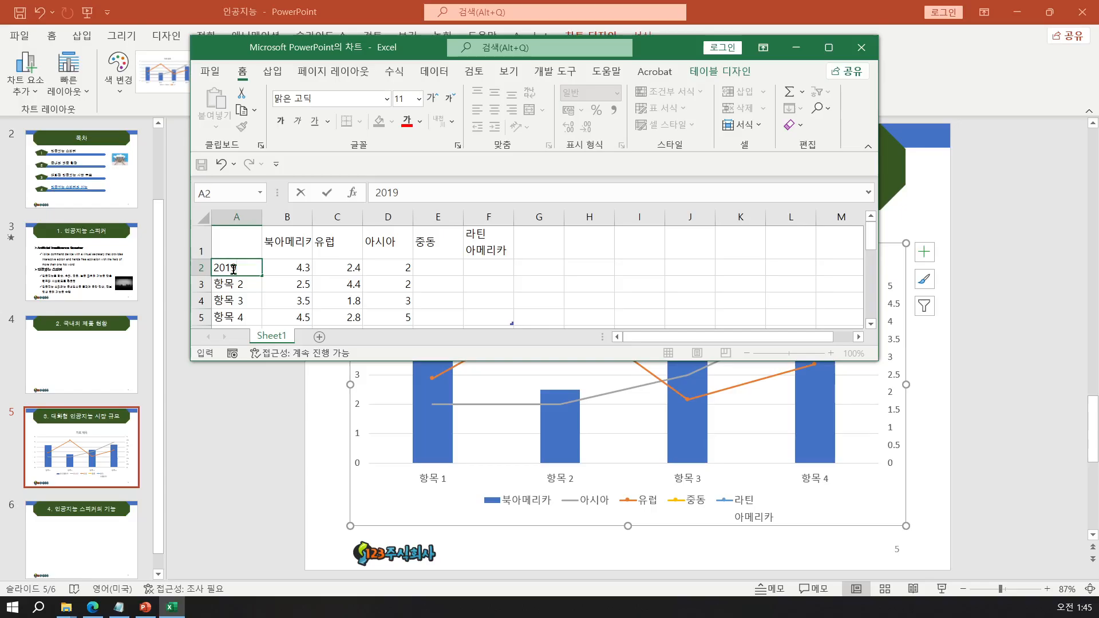
type("SUS")
key("BackSpace")
key("BackSpace")
key("BackSpace")
type("년")
key("Return")
Replace the second category label in cell A3 with 2024년
type("20254")
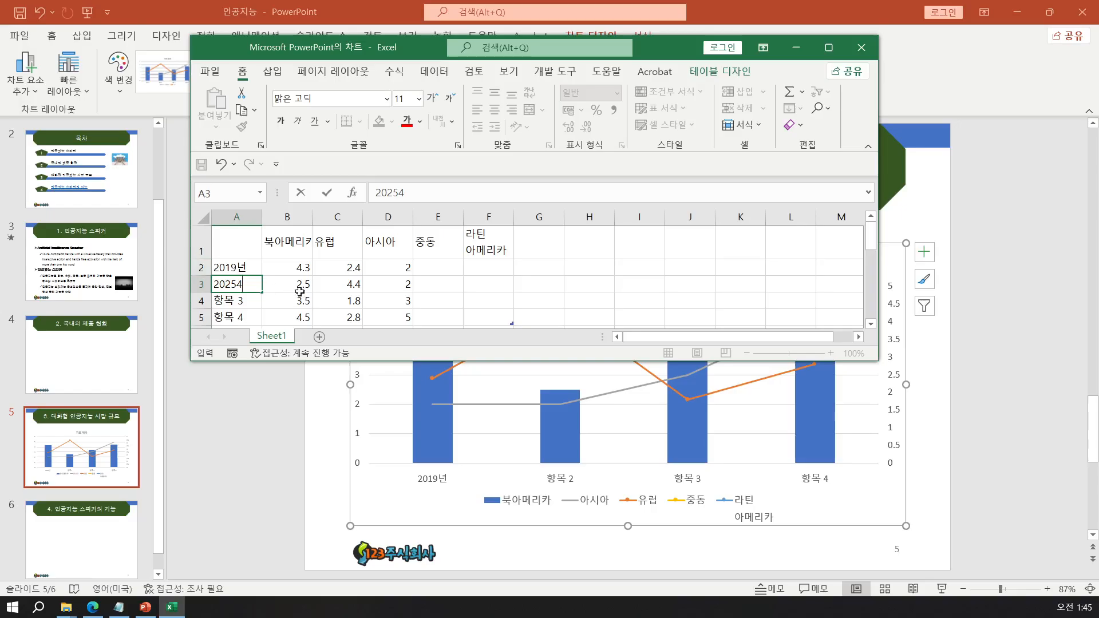
key("BackSpace")
key("BackSpace")
type("3")
key("BackSpace")
type("4년")
left_click(299, 292)
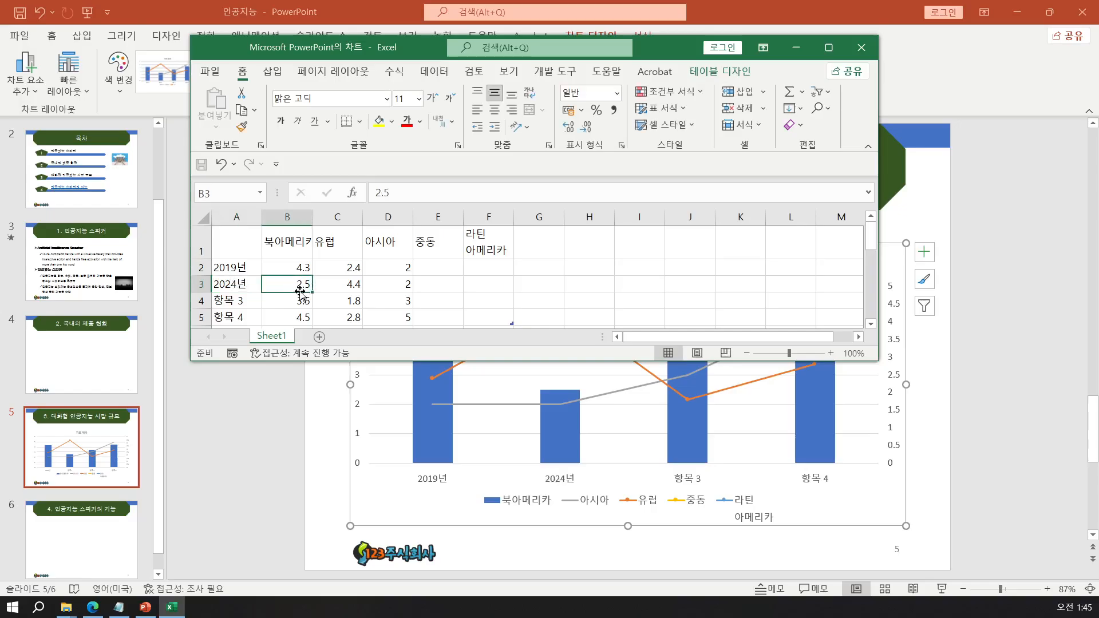
Set the 2019년 and 2024년 values to 139 and 469 for 북아메리카, and 122 and 448 for 유럽
key("Up")
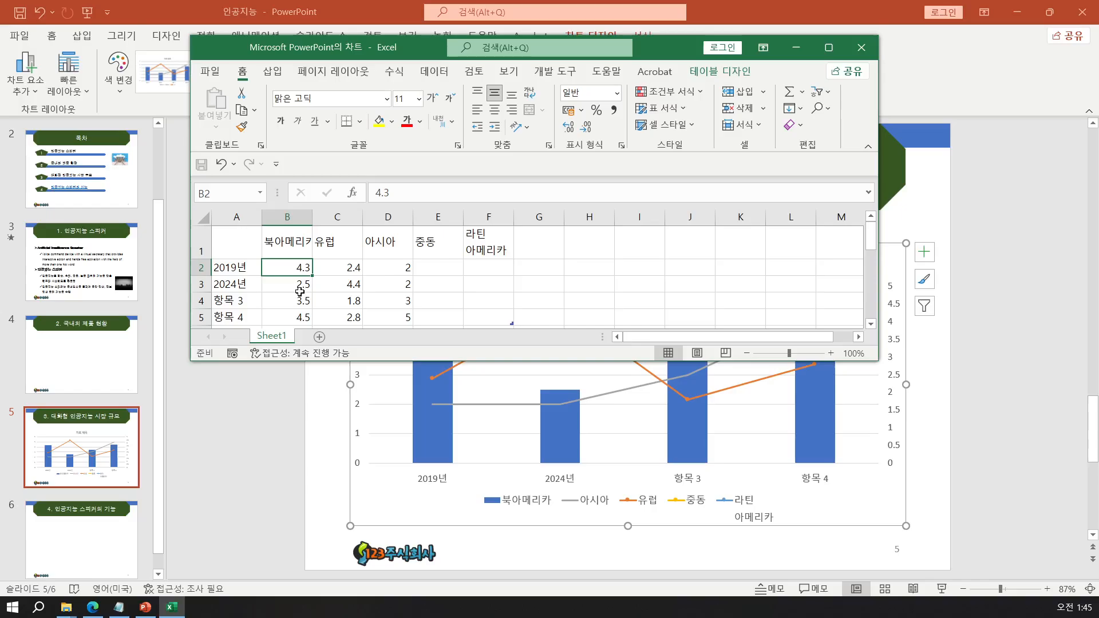
type("139")
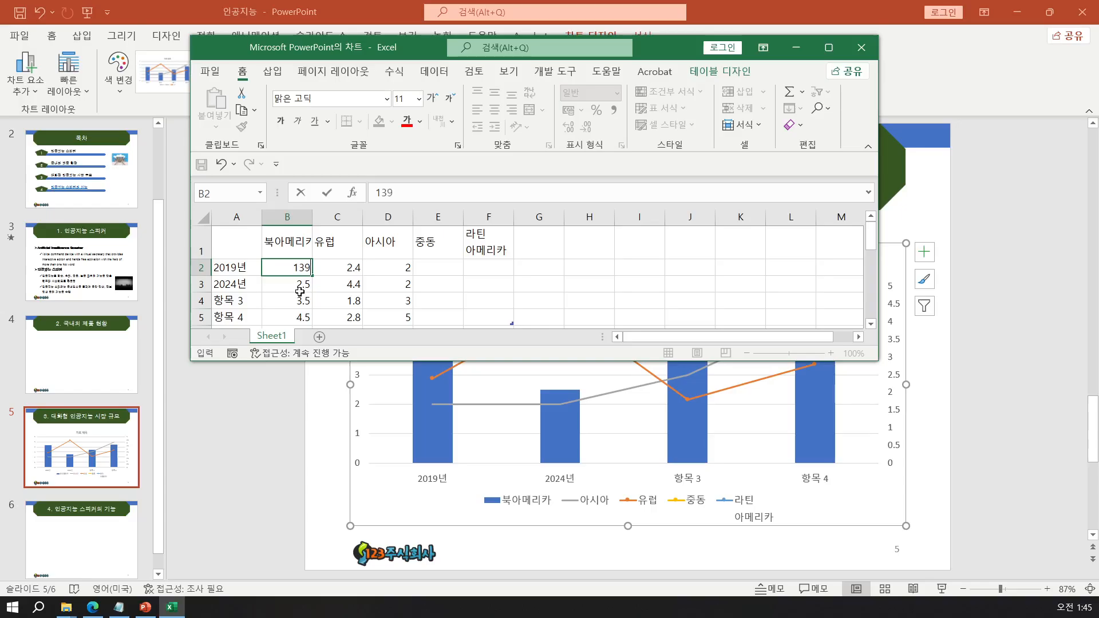
key("Return")
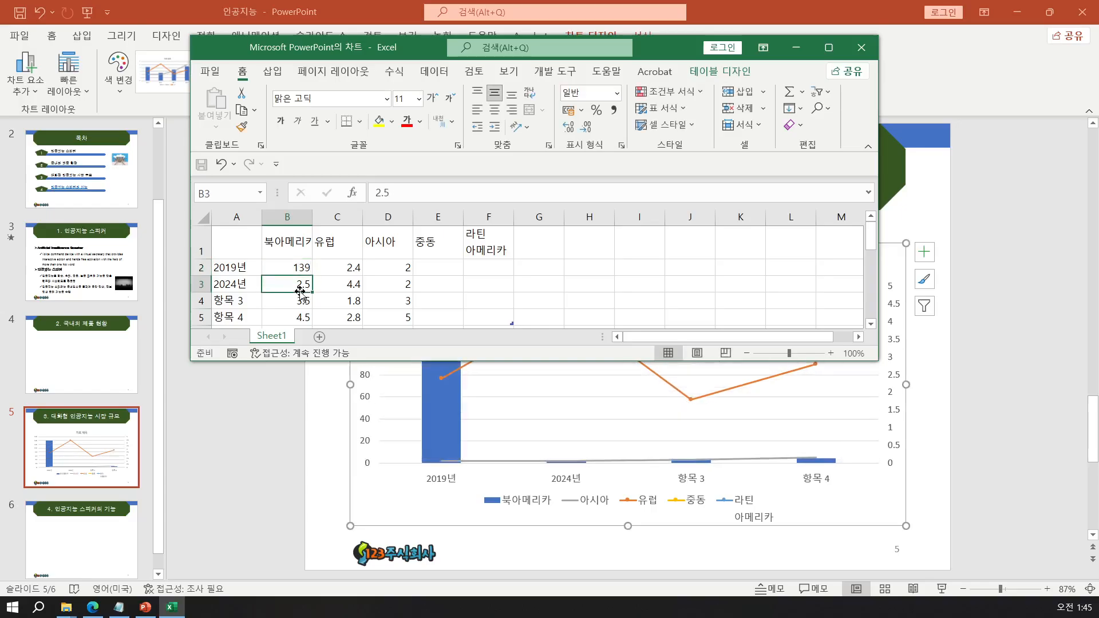
type("469")
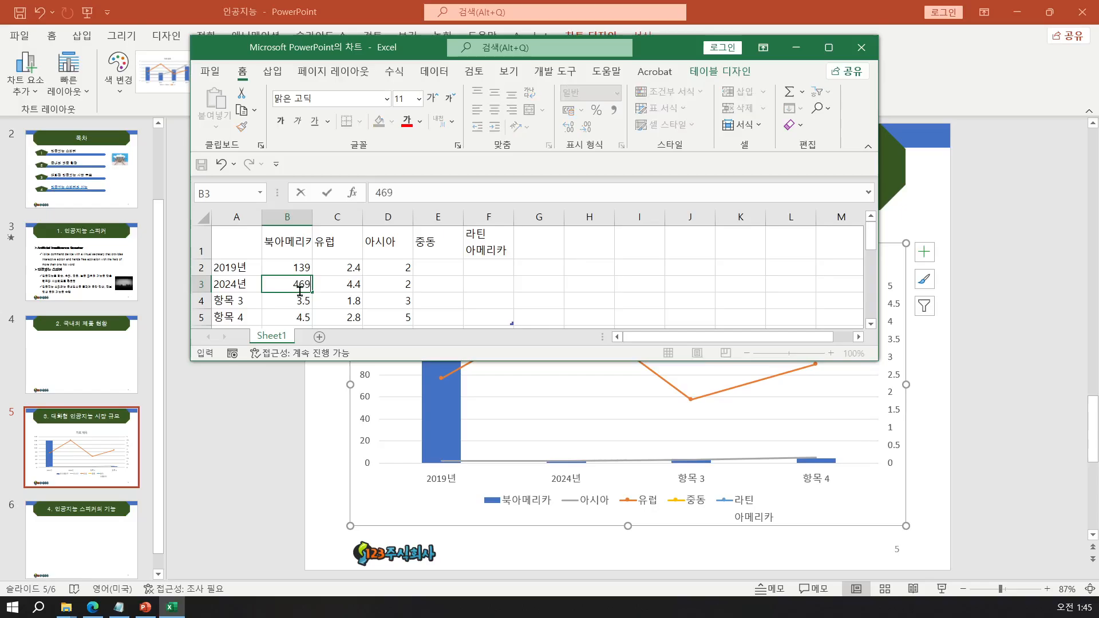
key("Tab")
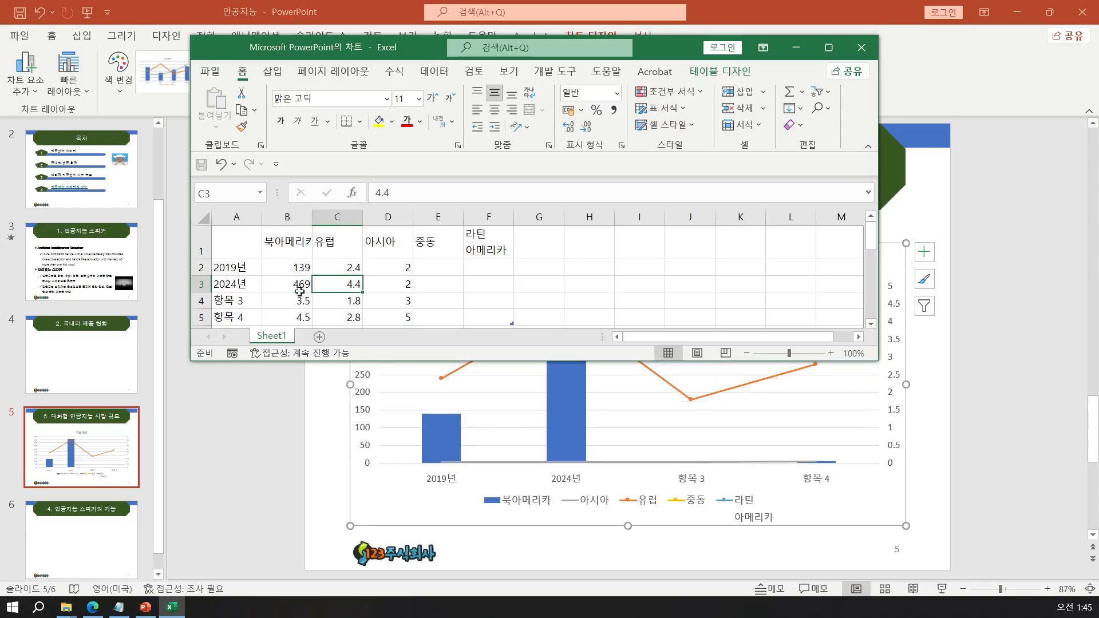
type("44")
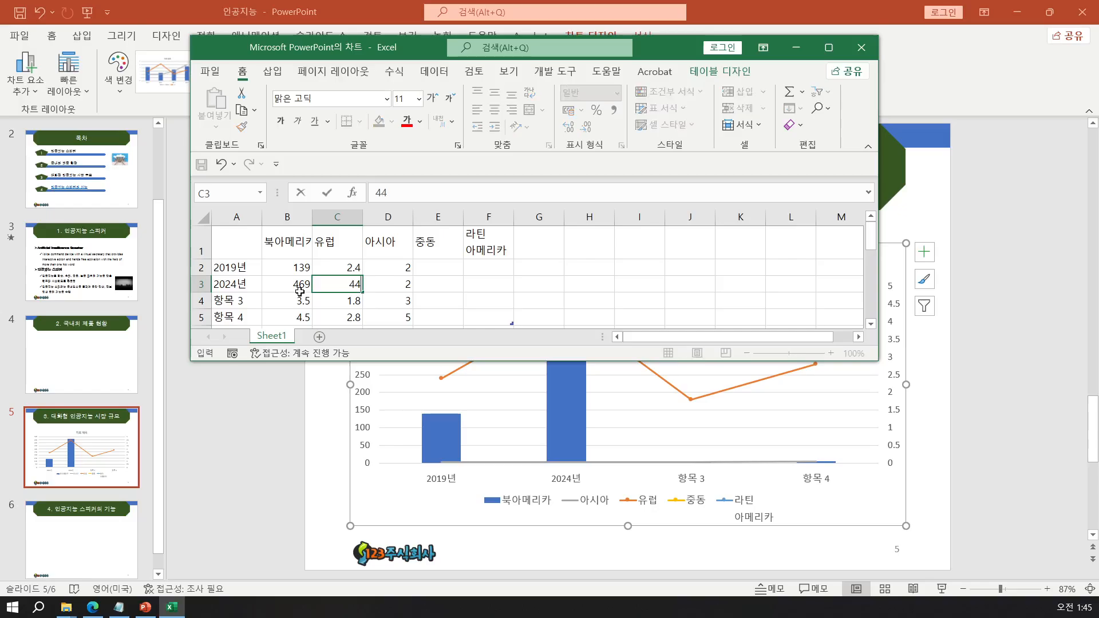
type("8")
key("Up")
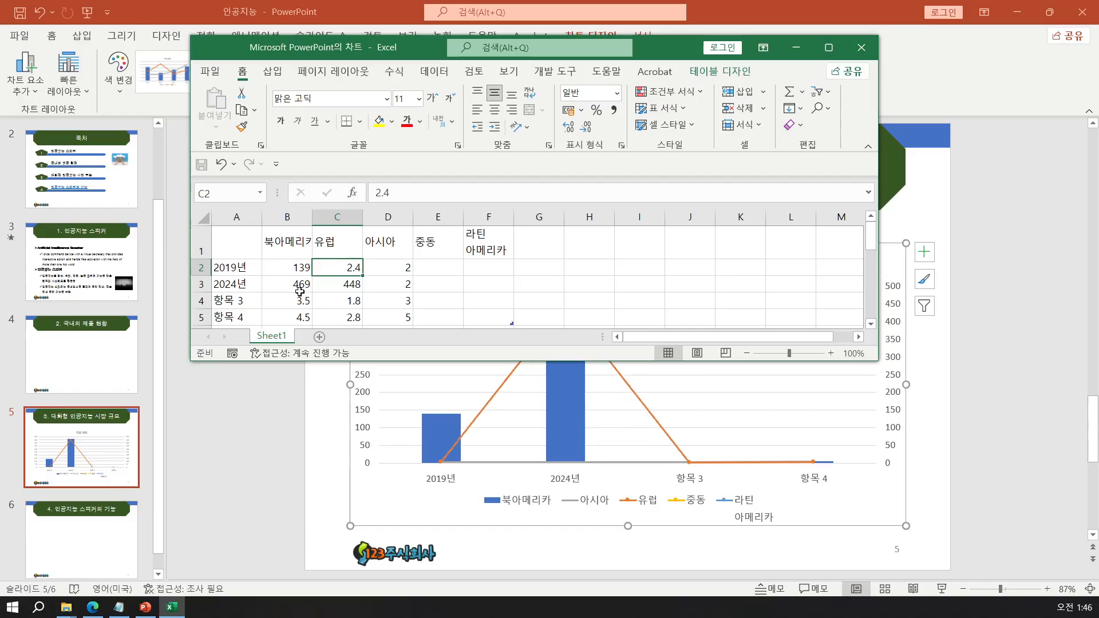
type("122")
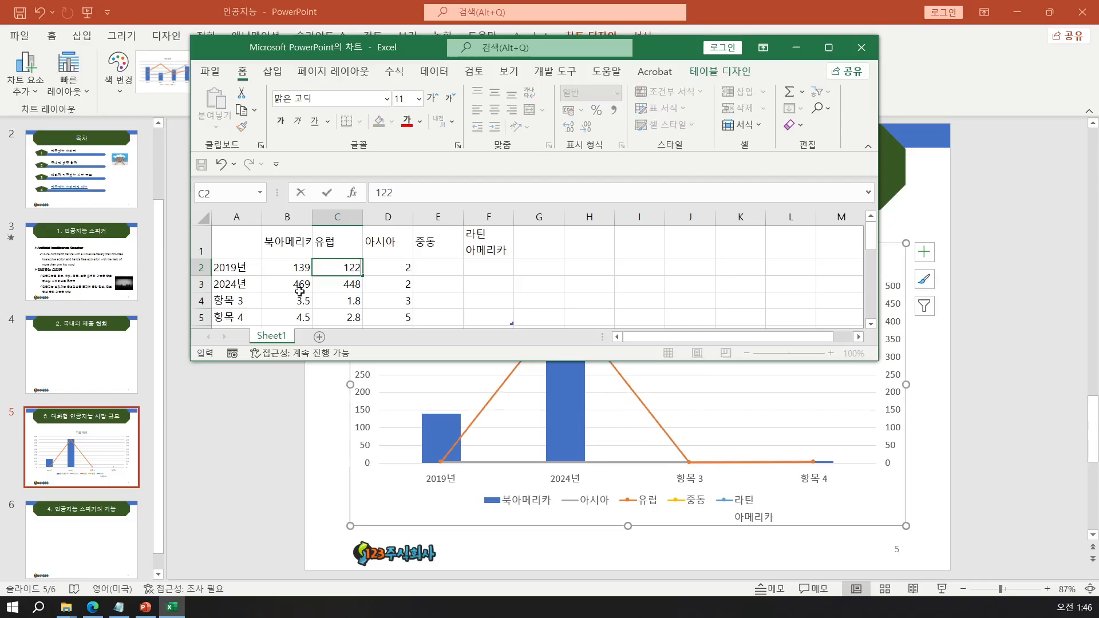
key("Right")
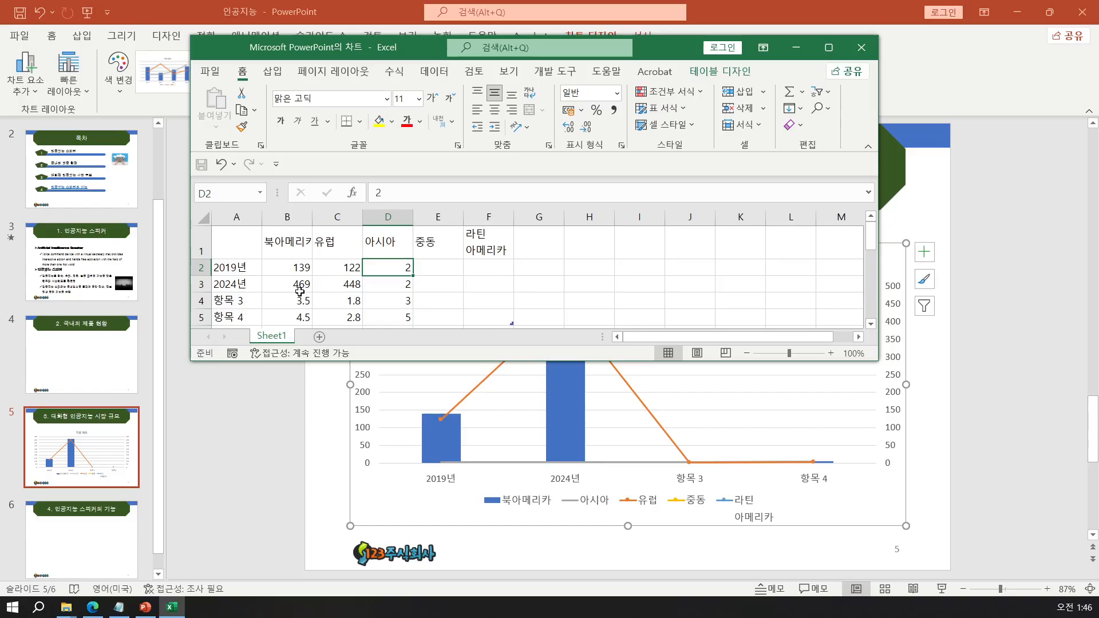
Set the 2019년 and 2024년 values to 95 and 388 for 아시아, and 38 and 140 for 중동
type("95")
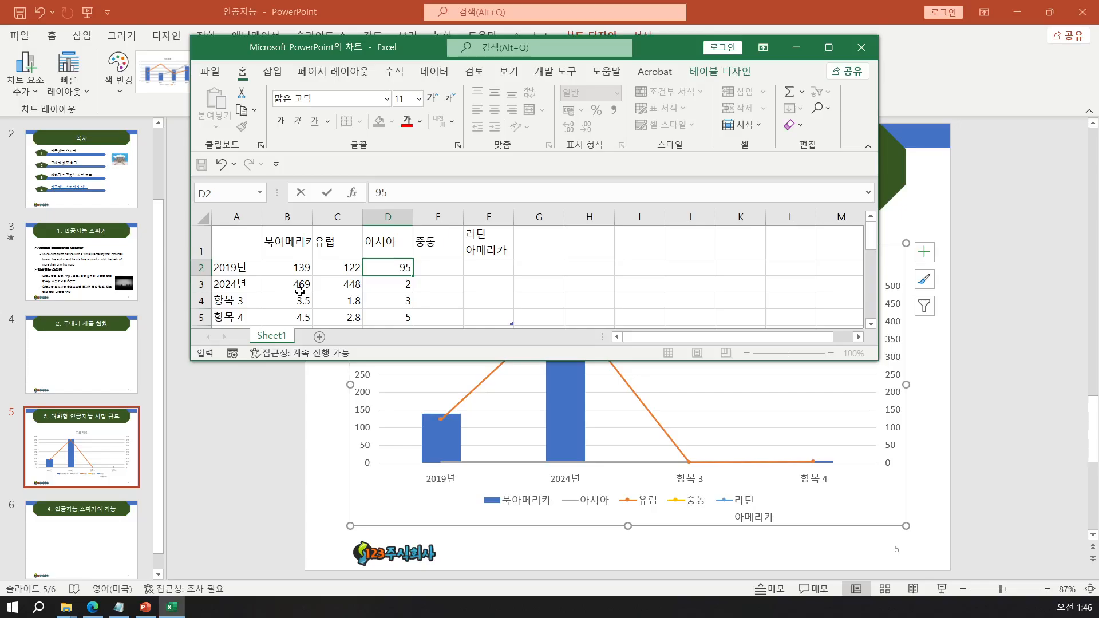
key("Return")
type("388")
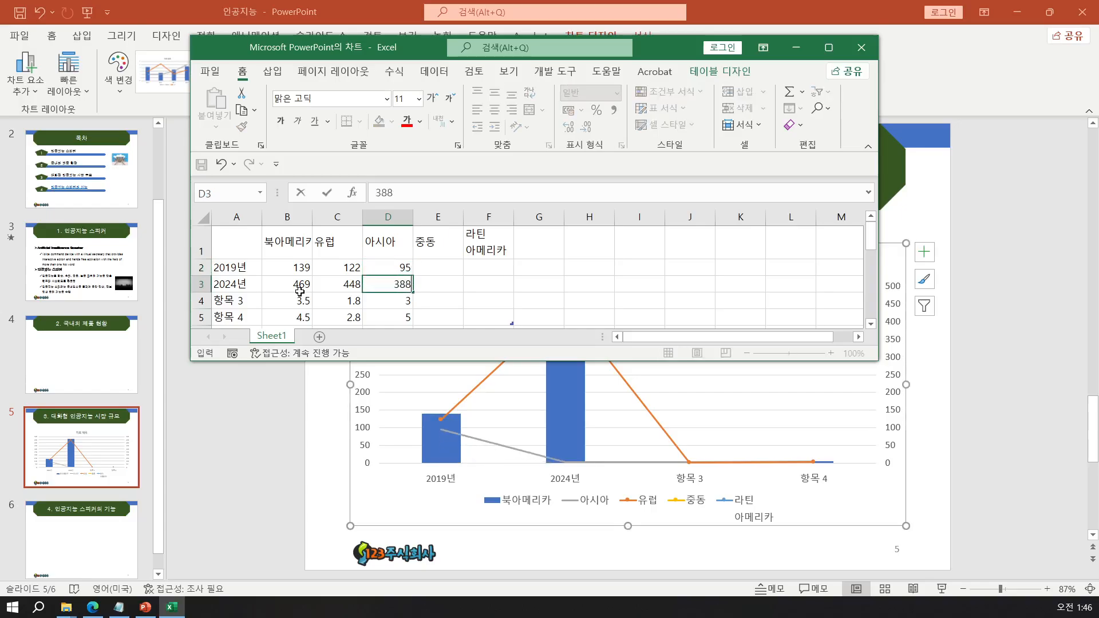
key("Right")
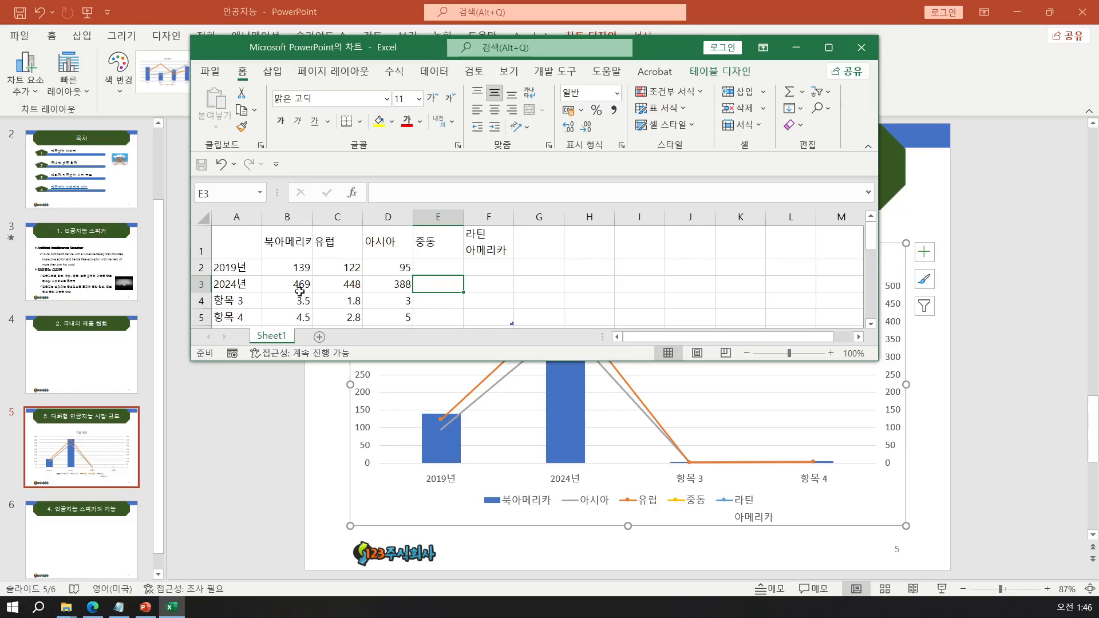
type("140")
key("Up")
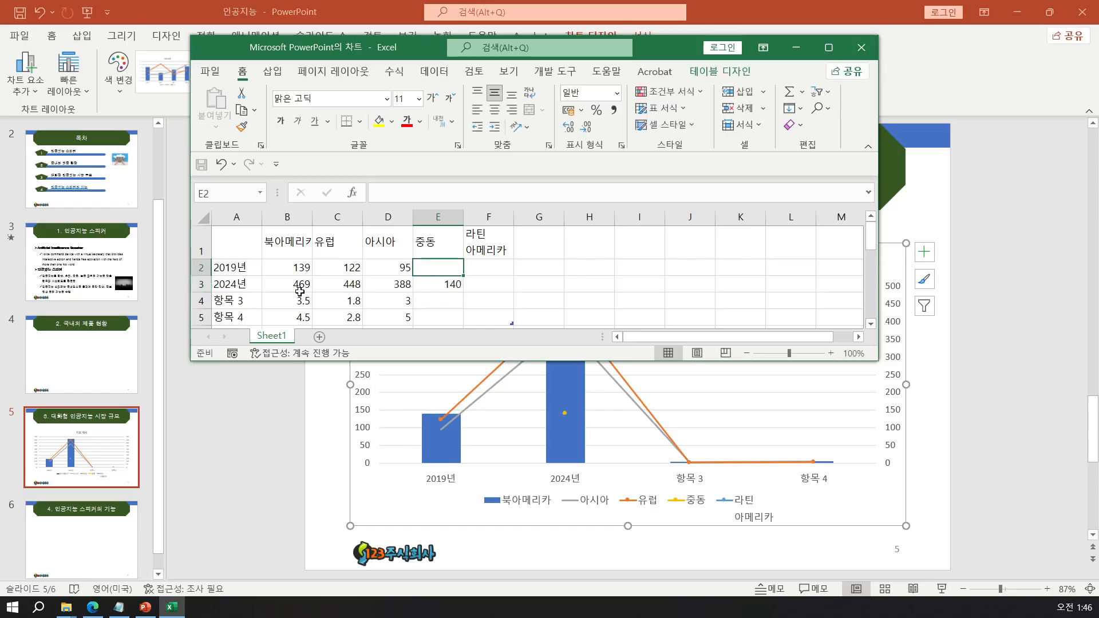
type("38")
key("Right")
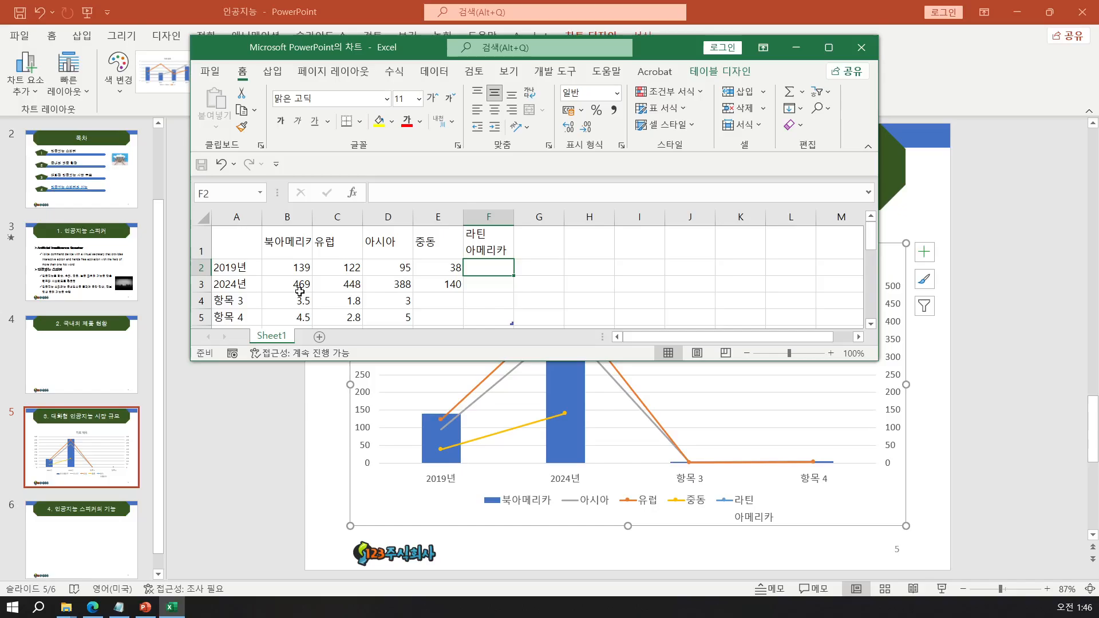
Enter 28 for 2019년 and 101 for 2024년 in the 라틴 아메리카 column
type("28")
key("Return")
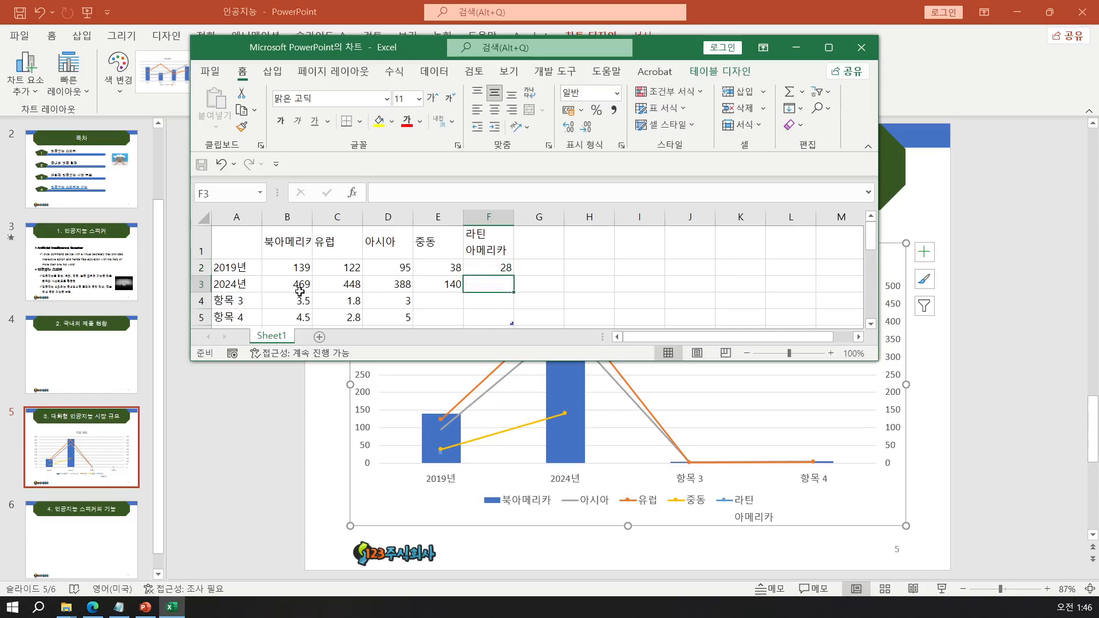
type("101")
key("Return")
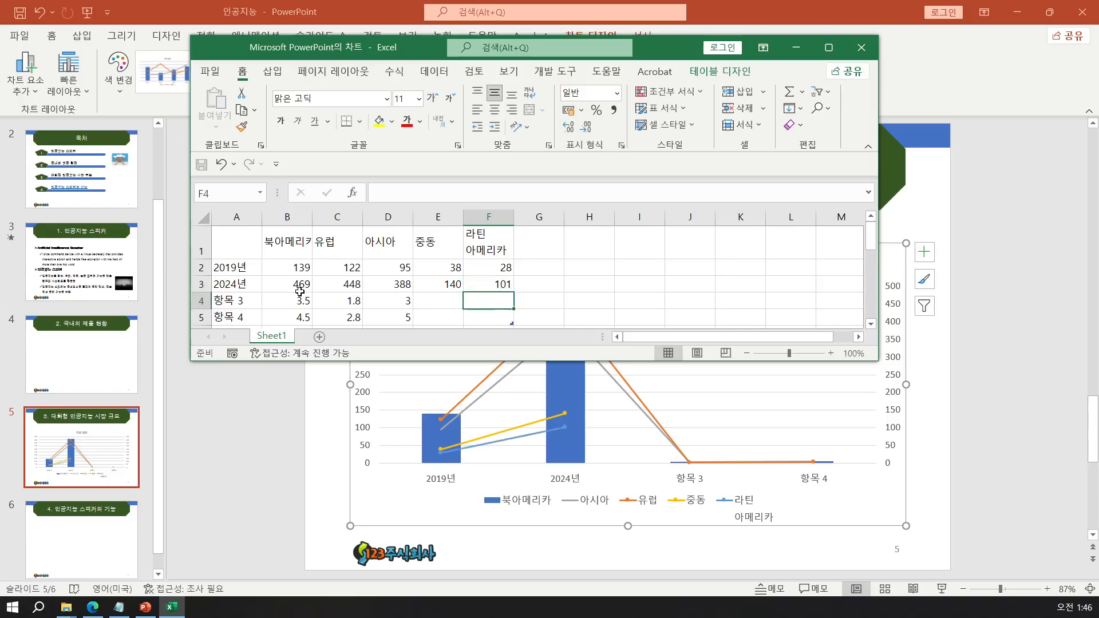